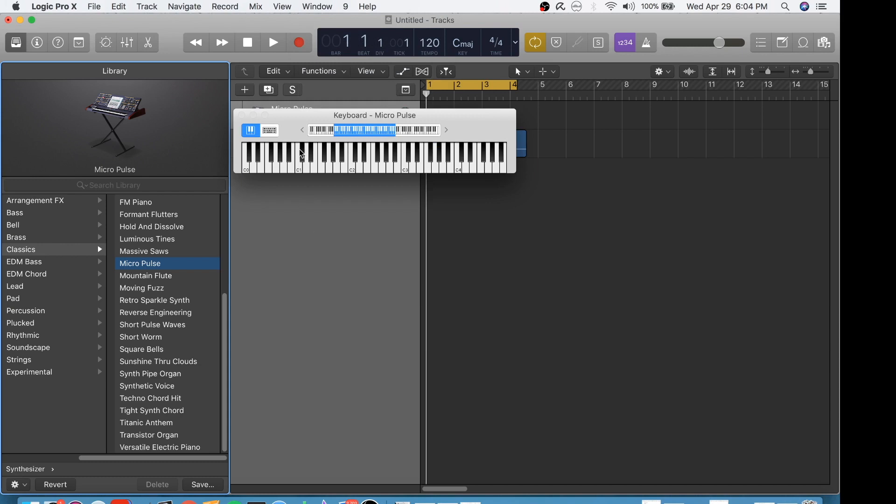
Step: Switch the onscreen keyboard to Musical Typing and reposition its window over the Library
drag(290, 115, 239, 91)
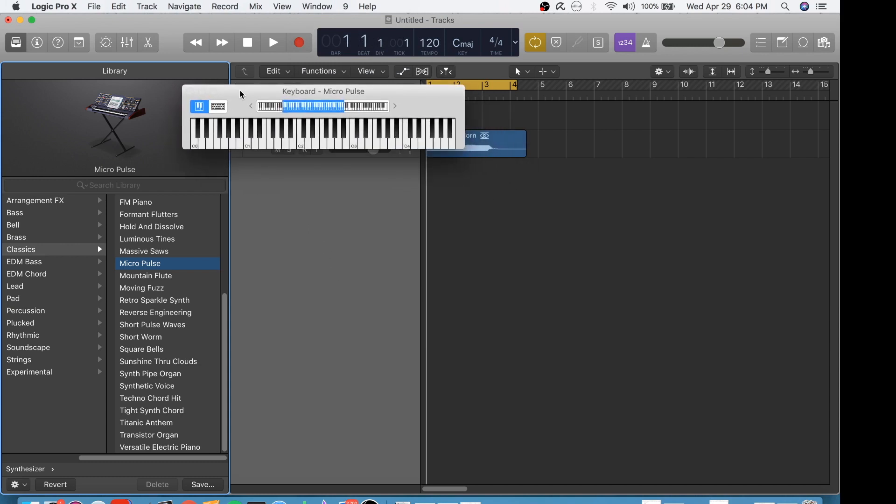
click(218, 107)
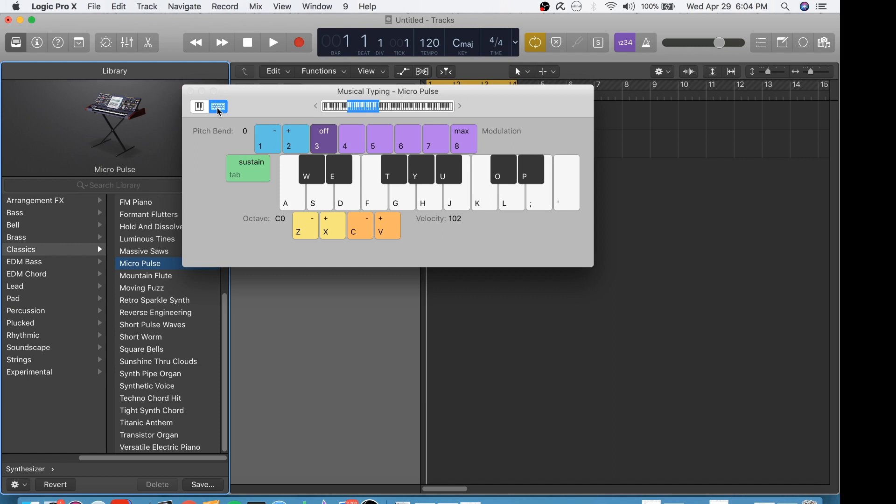
drag(267, 103, 215, 114)
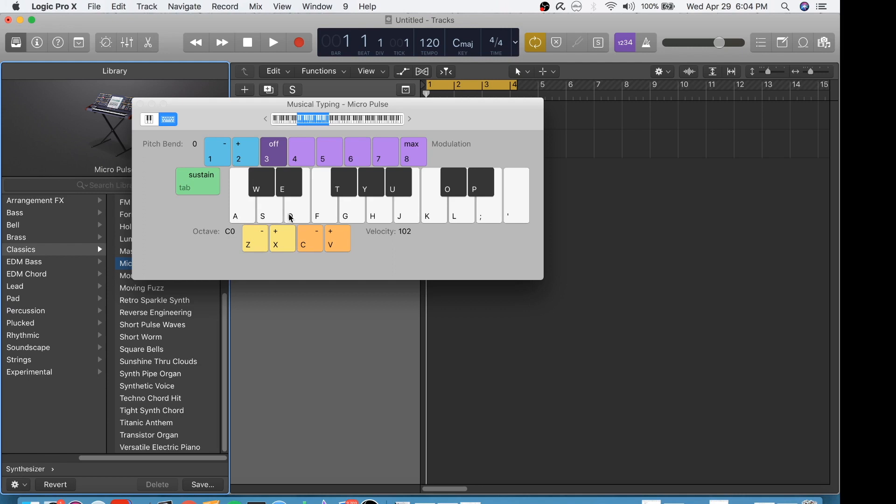
Step: Raise the master volume above +3.0 dB while testing the level with the A, S and D notes
key(a)
key(a)
drag(719, 43, 729, 42)
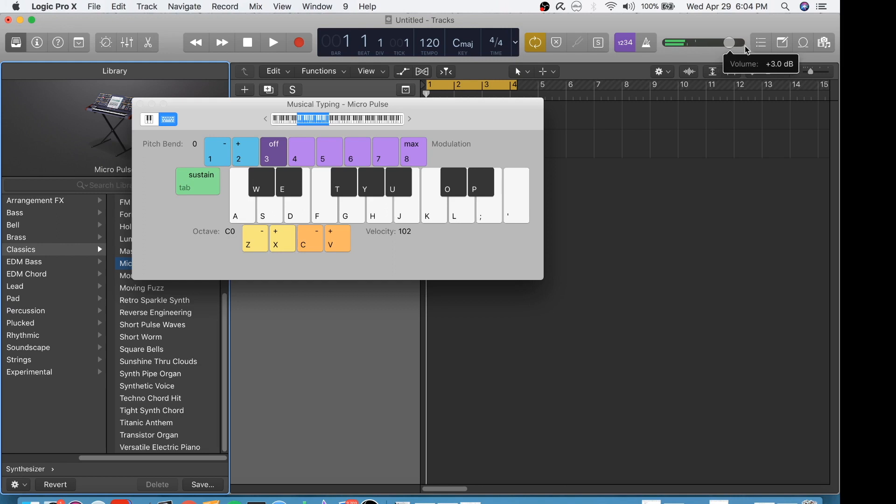
key(a)
key(s)
key(d)
key(d)
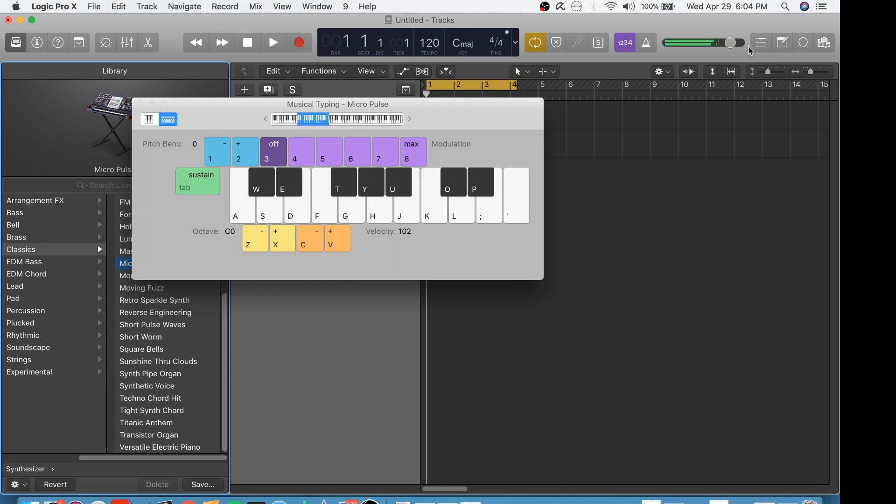
drag(730, 43, 738, 42)
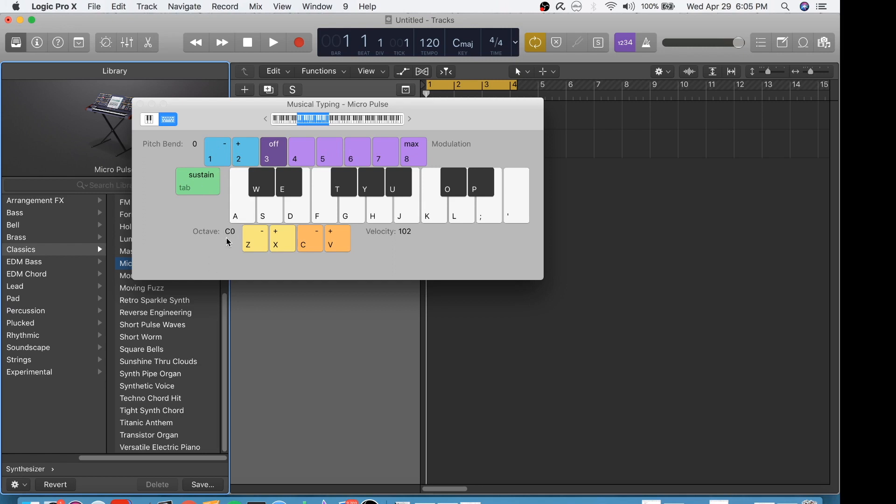
Step: Play the J and K notes in Musical Typing and try pitch bend down and up on the K note
key(j)
key(k)
key(k)
key(1)
key(1)
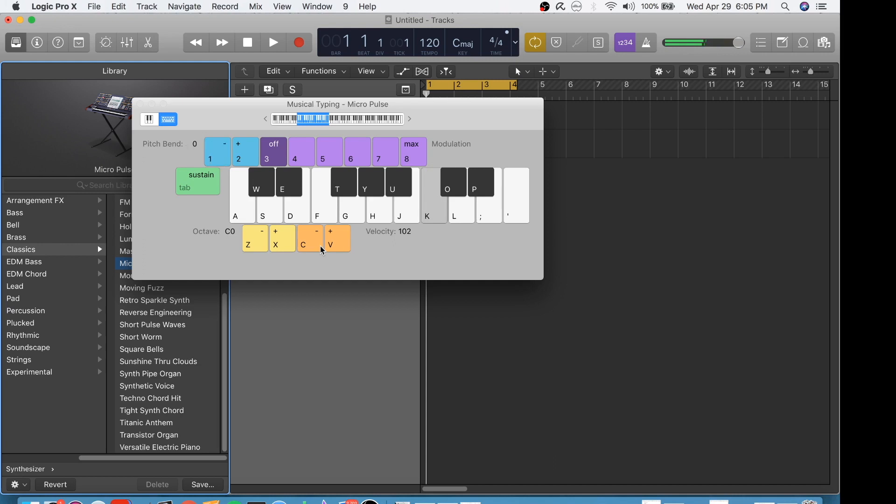
key(2)
key(2)
key(2)
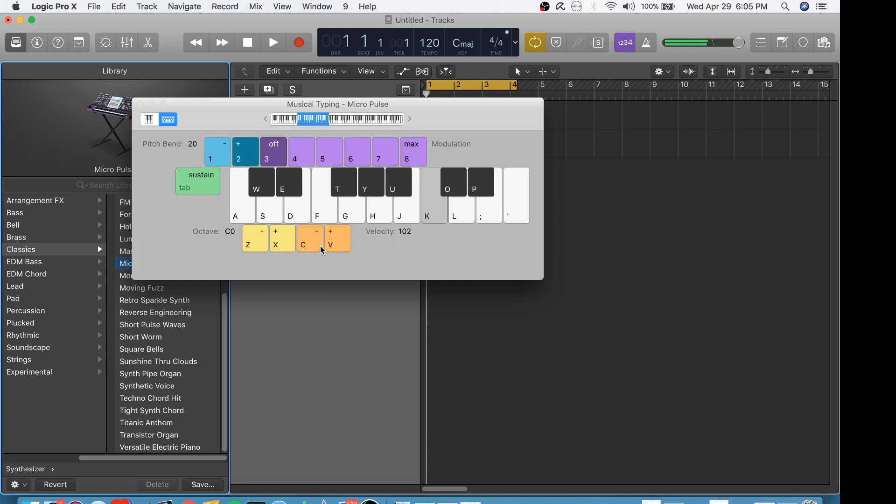
key(k)
key(1)
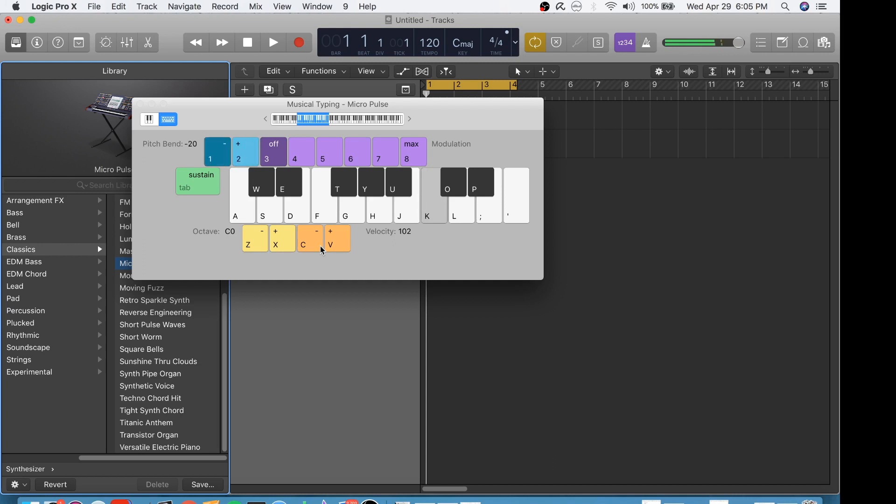
Step: Turn up the system volume and replay the K note
key(XF86AudioRaiseVolume)
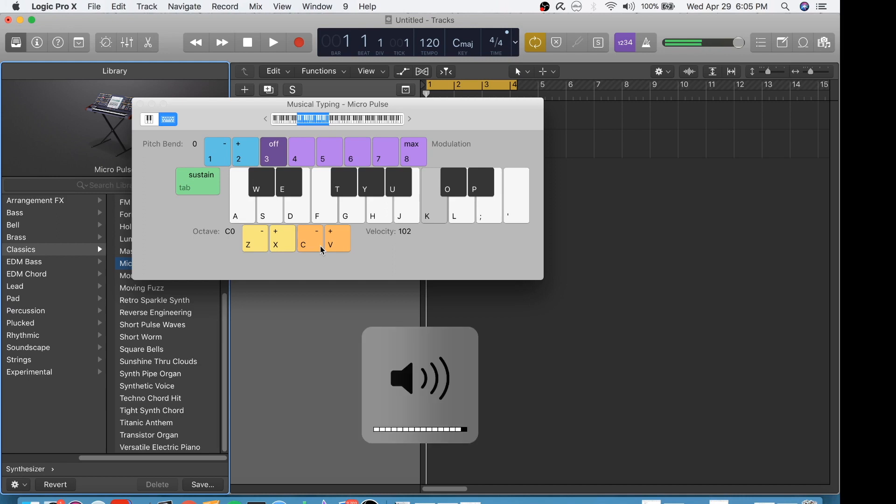
key(XF86AudioRaiseVolume)
key(k)
Step: Audition the K note at modulation levels 6, 7, max, 5 and 4, then turn modulation off
key(k)
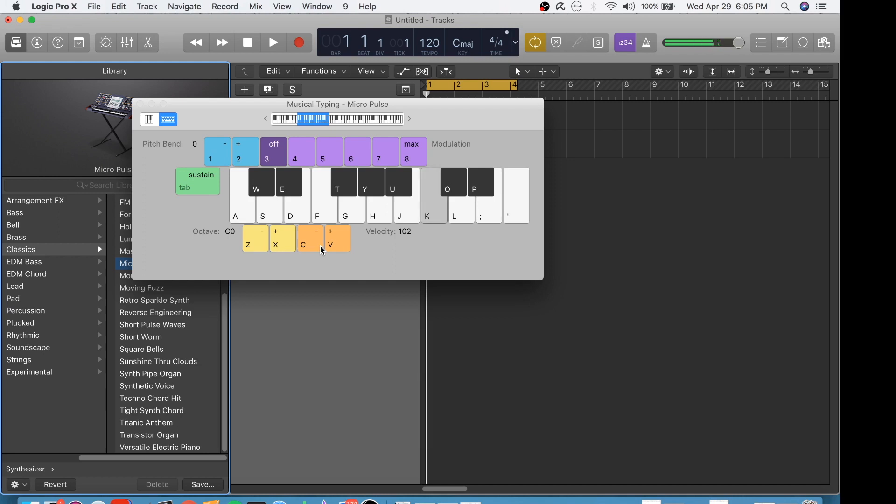
key(6)
key(7)
key(k)
key(8)
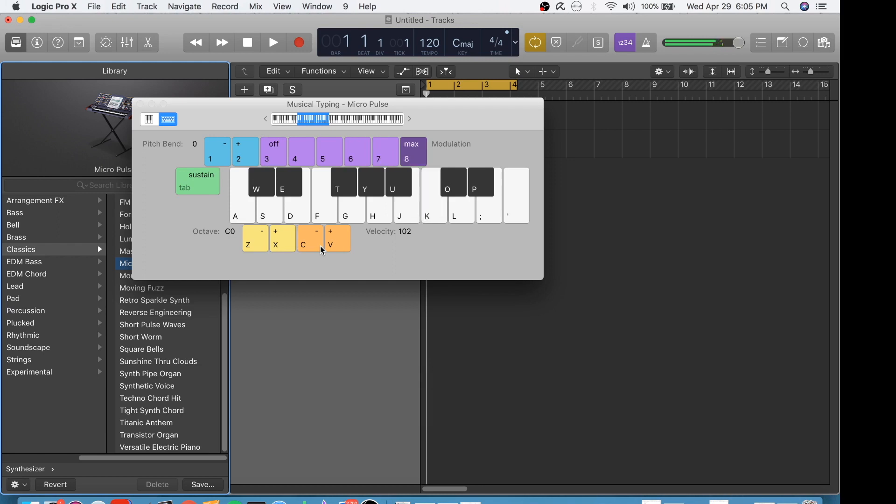
key(5)
key(k)
key(4)
key(k)
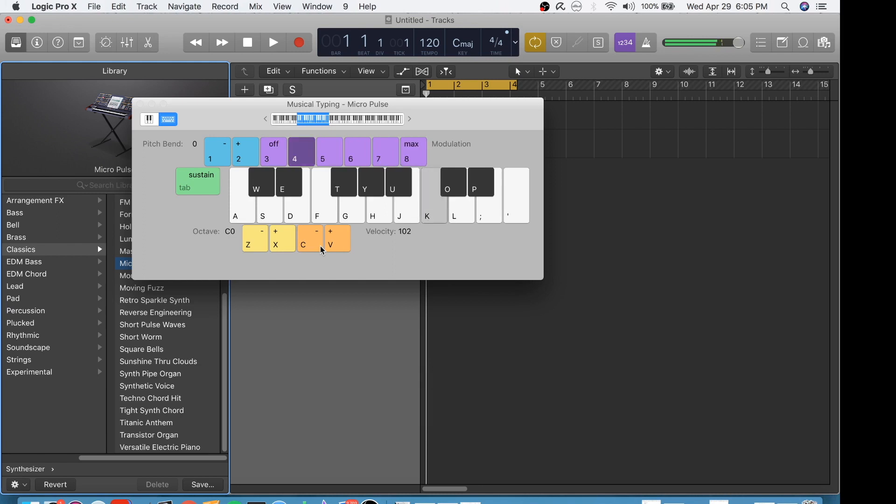
key(3)
key(k)
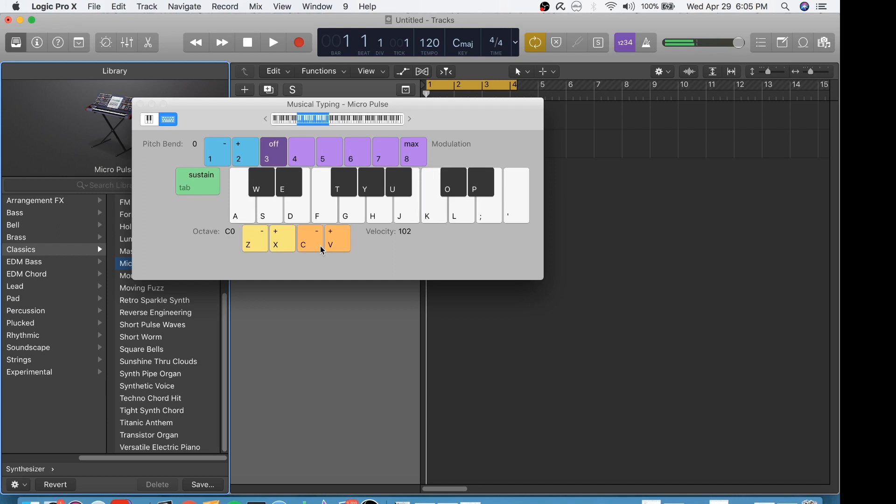
Step: Play the K note with pitch bend combined with modulation levels 6, 5 and 4, ending with modulation off
key(k)
key(1)
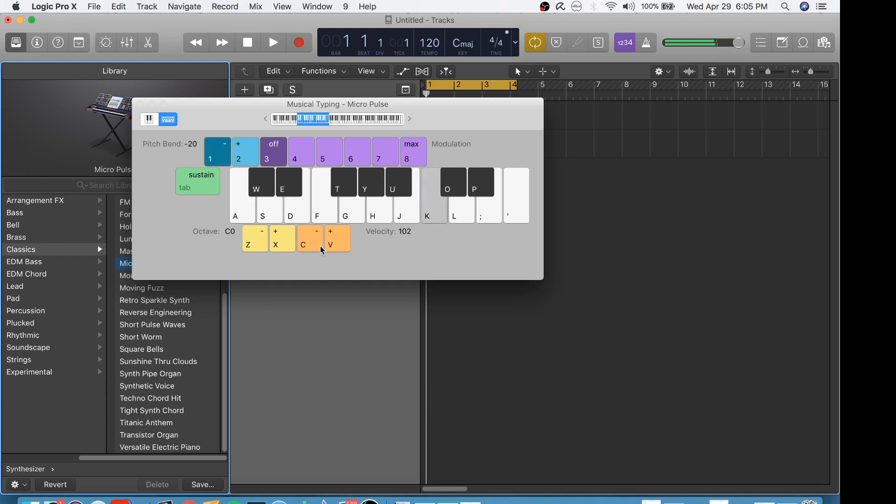
key(6)
key(k)
key(1)
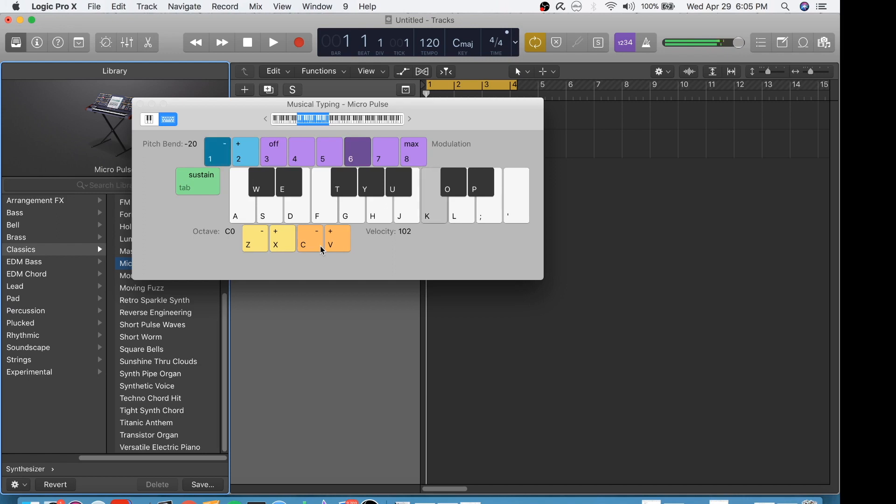
key(2)
key(5)
key(k)
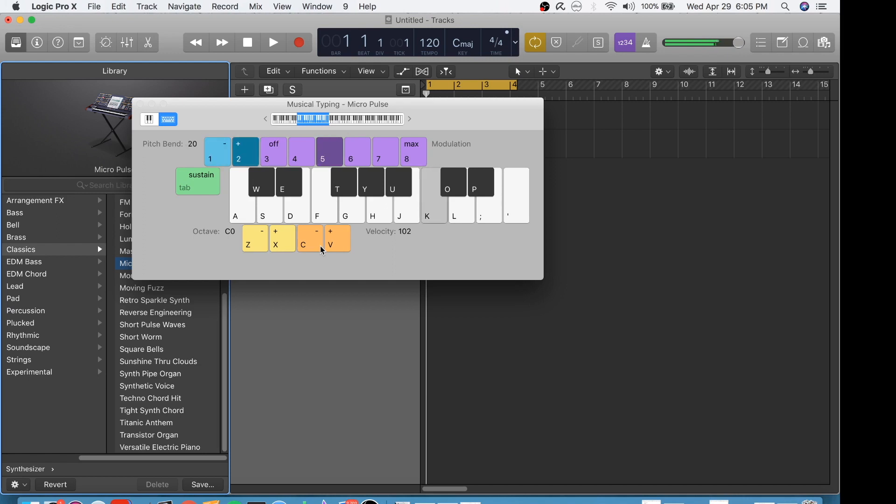
key(k)
key(1)
key(4)
key(k)
key(3)
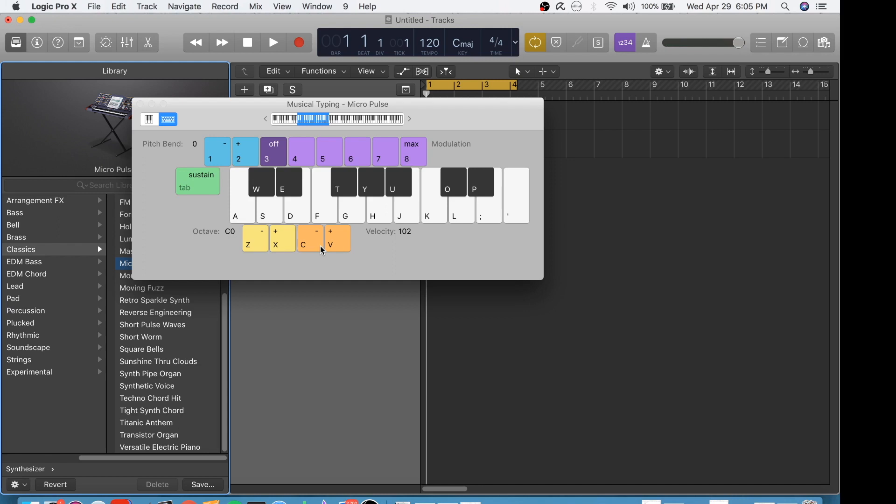
key(k)
Step: Move the keyboard range down to octave C-2 and play the S, K and J notes there
drag(311, 122, 264, 122)
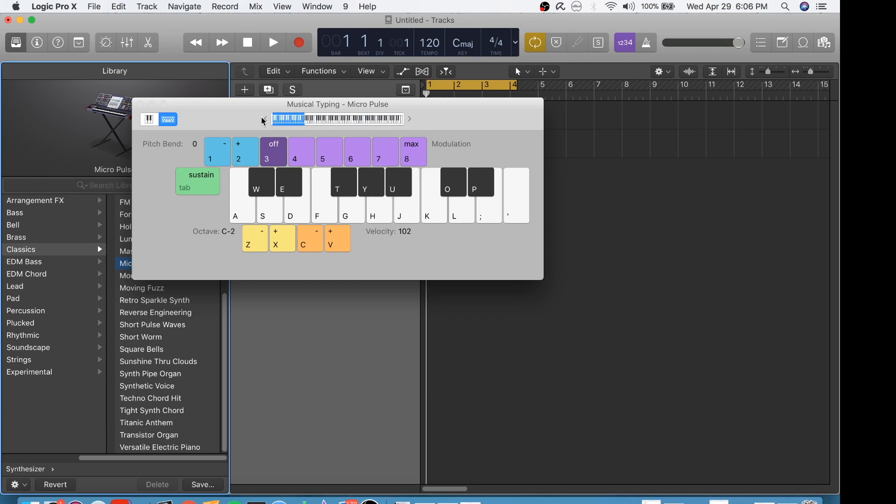
mouse_move(264, 121)
mouse_down()
mouse_move(393, 119)
mouse_move(279, 120)
mouse_up()
key(s)
key(s)
key(s)
key(k)
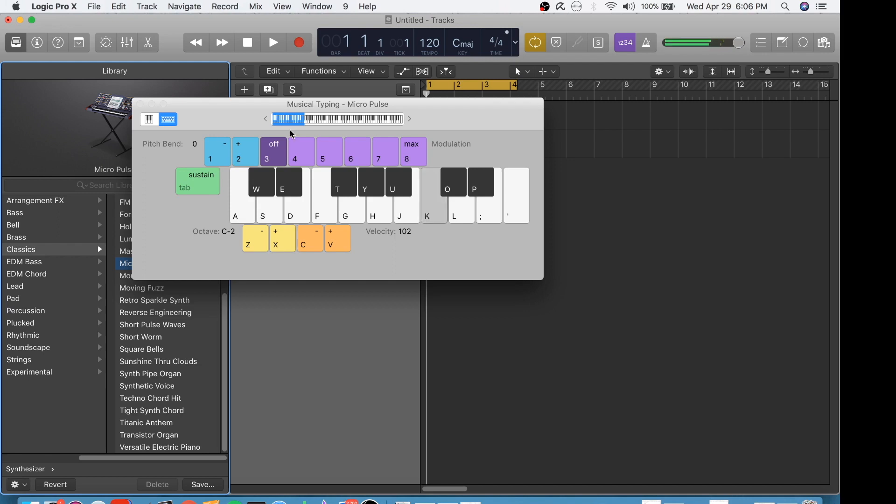
key(j)
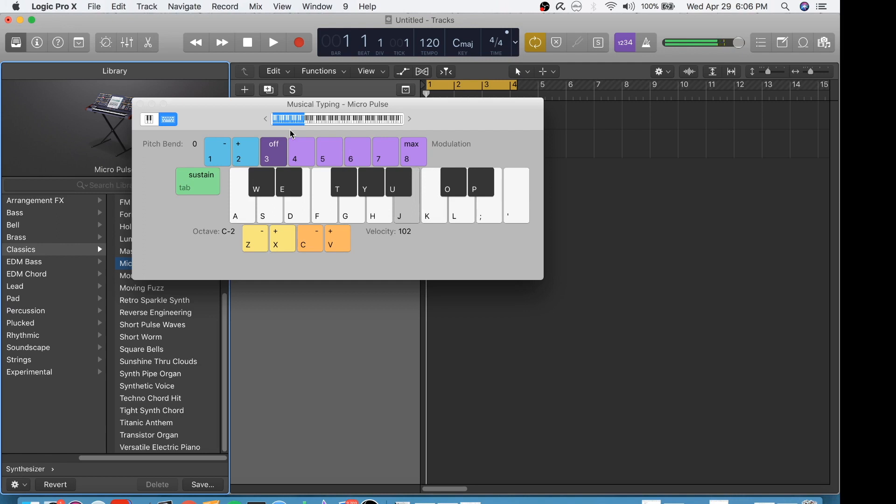
key(j)
Step: Raise the Musical Typing octave up to C4 and play the J note
key(x)
key(x)
key(x)
key(x)
key(x)
key(x)
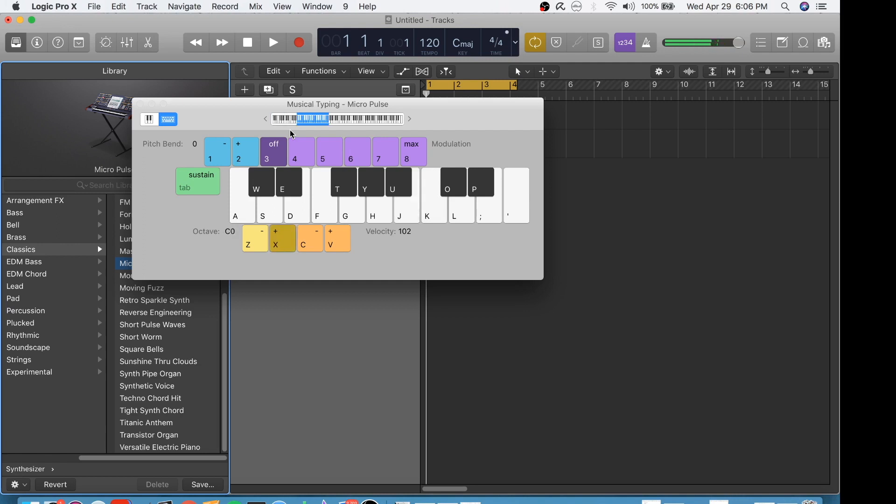
key(j)
key(j)
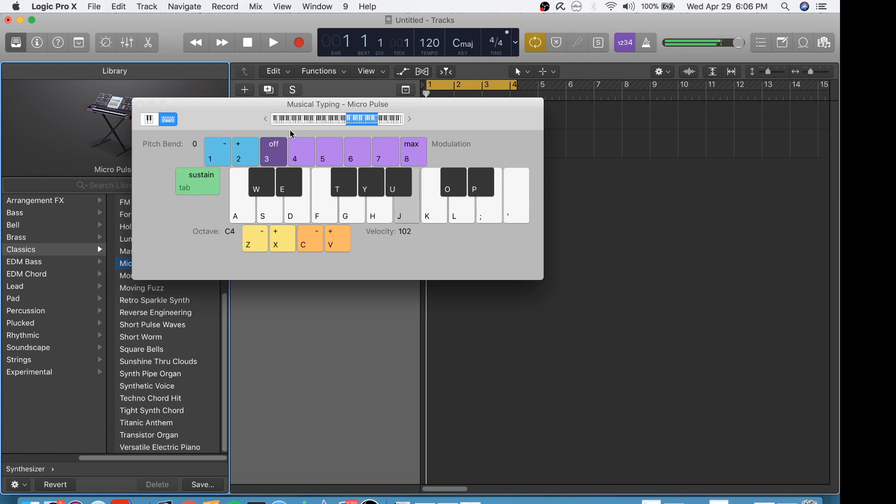
Step: Lower the Musical Typing octave to C-1 and play the J note
key(z)
key(z)
key(z)
key(z)
key(z)
key(j)
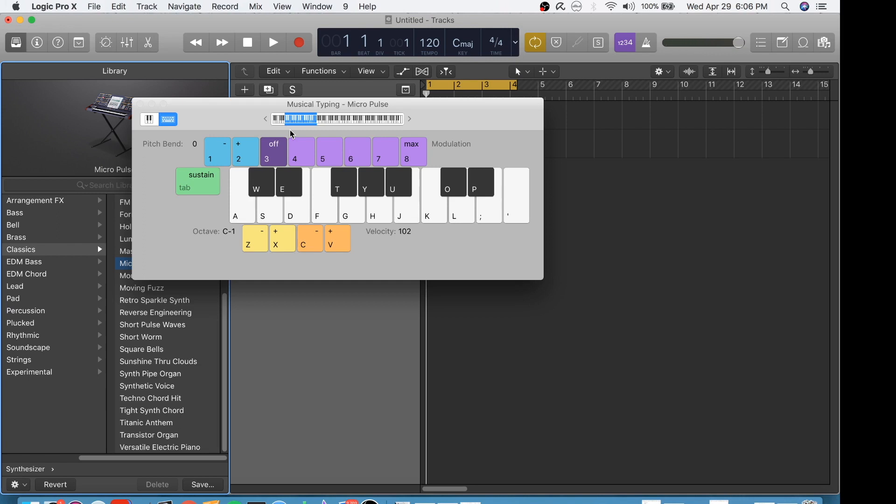
Step: Lower the velocity step by step below 87, playing the K note between changes to compare loudness
key(k)
key(c)
key(c)
key(c)
key(k)
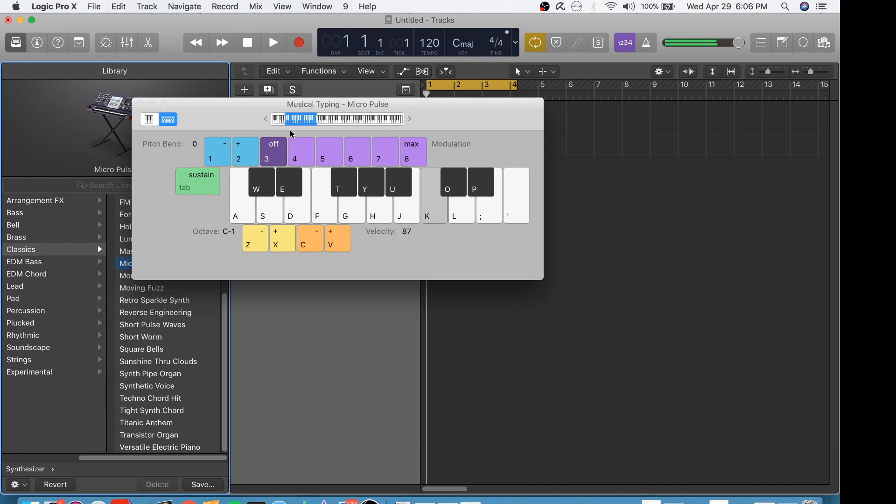
key(c)
key(c)
key(k)
key(c)
key(c)
key(c)
key(c)
key(k)
key(c)
key(c)
key(c)
Step: Raise the velocity step by step past 117, repeating the K note to hear each level
key(v)
key(v)
key(v)
key(k)
key(v)
key(v)
key(k)
key(v)
key(k)
key(v)
key(v)
key(v)
key(v)
key(k)
key(v)
key(v)
key(k)
key(v)
key(v)
key(v)
key(k)
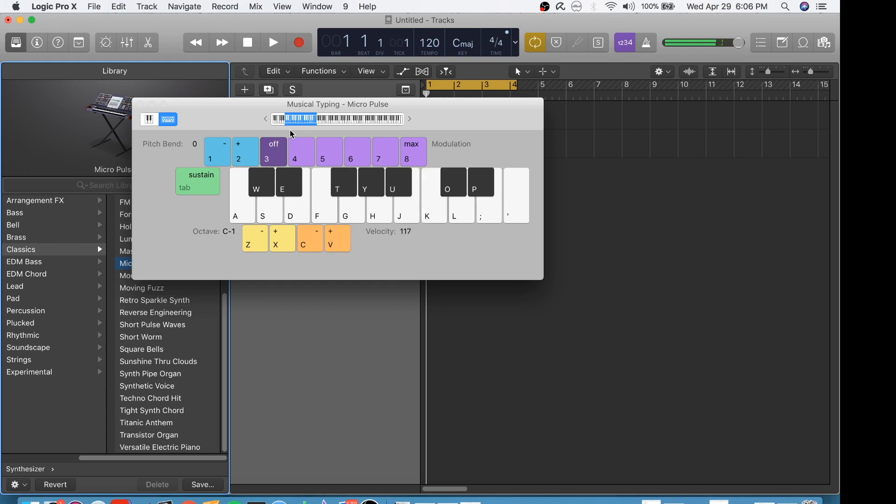
key(v)
key(v)
key(k)
key(k)
key(v)
Step: Bring the velocity back to 102 while playing the K note
key(k)
key(c)
key(c)
key(c)
key(c)
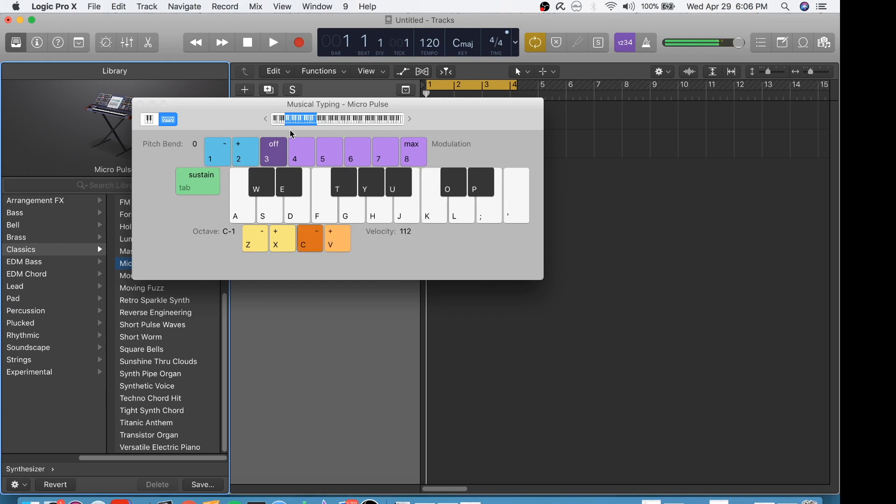
key(k)
key(c)
key(c)
key(k)
key(v)
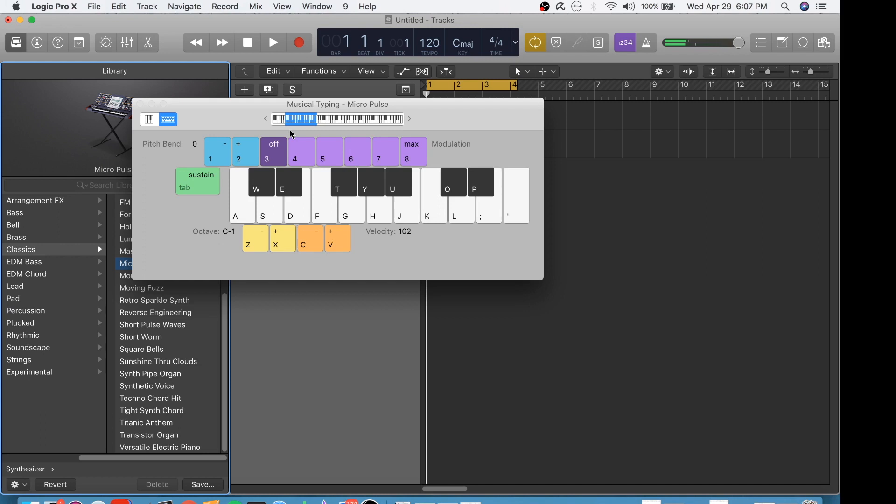
drag(226, 116, 344, 130)
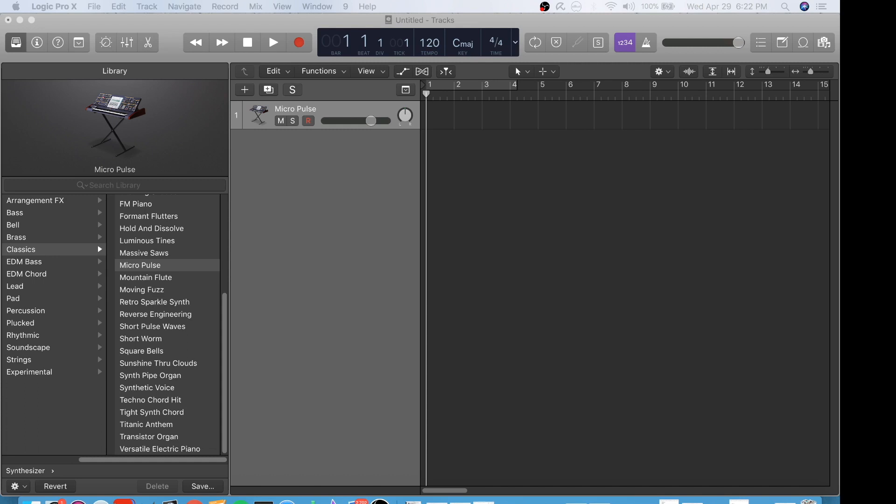
Step: Create one new software instrument track with an empty channel strip and the Library open
click(300, 30)
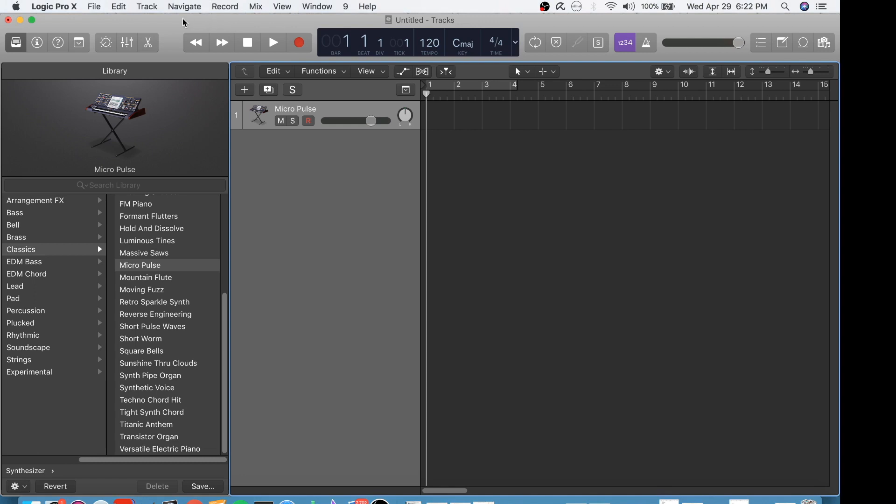
click(148, 6)
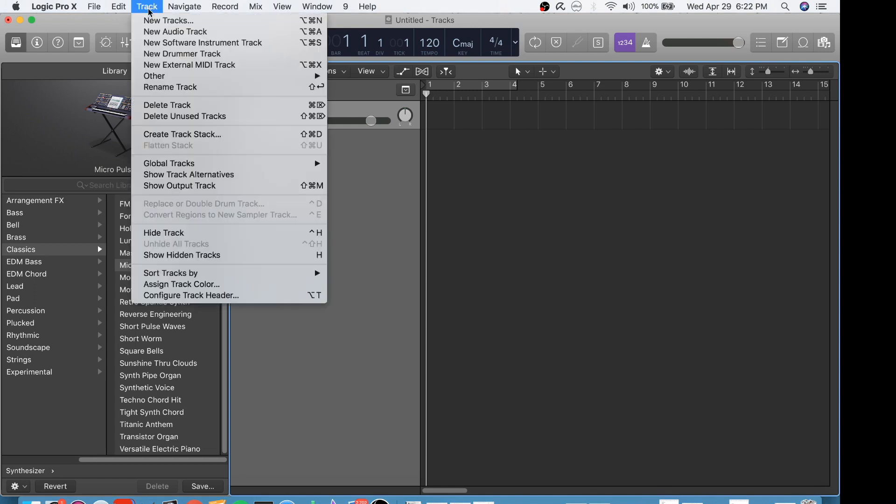
click(151, 21)
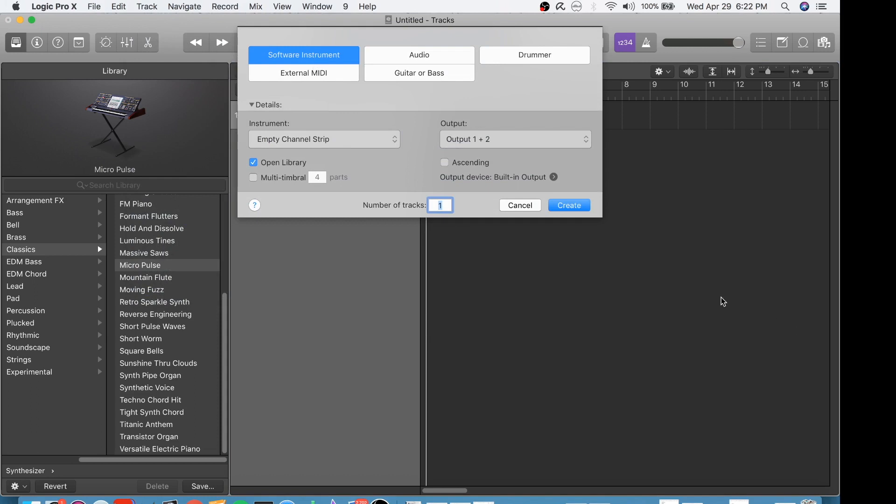
click(569, 205)
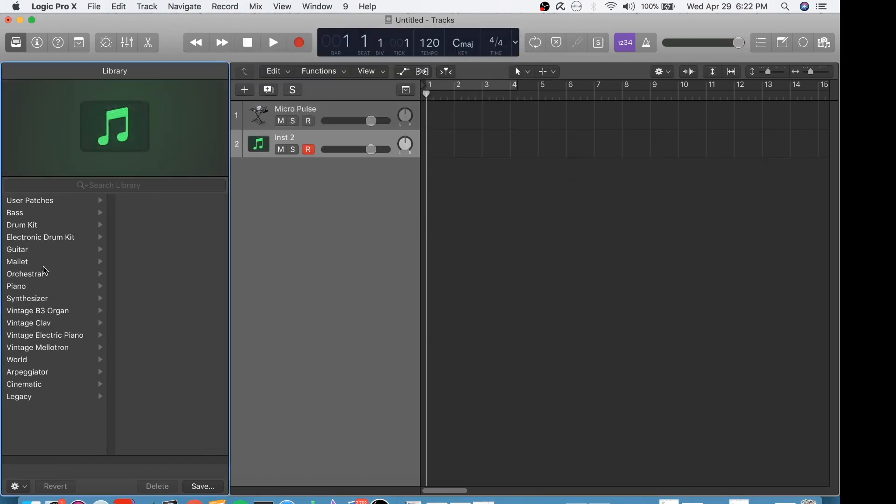
Step: Load the Trombones patch from the Orchestral Brass sounds in the Library onto track 2
click(17, 43)
click(16, 43)
click(26, 279)
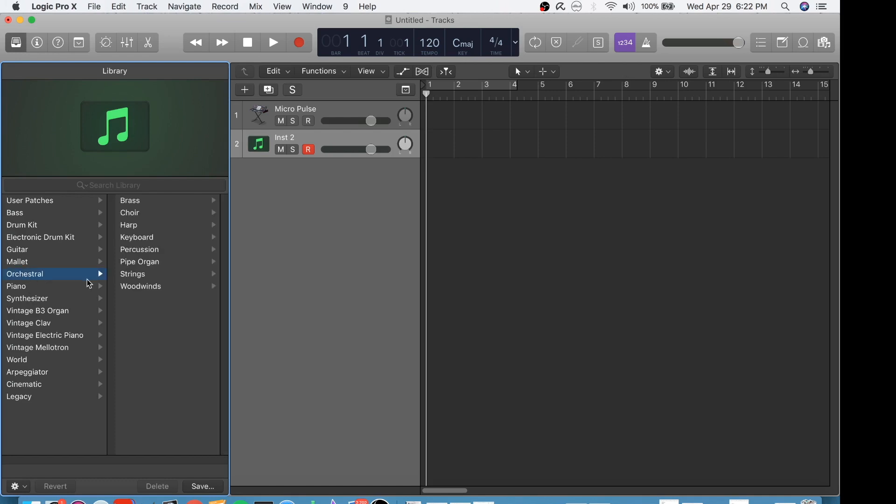
click(146, 201)
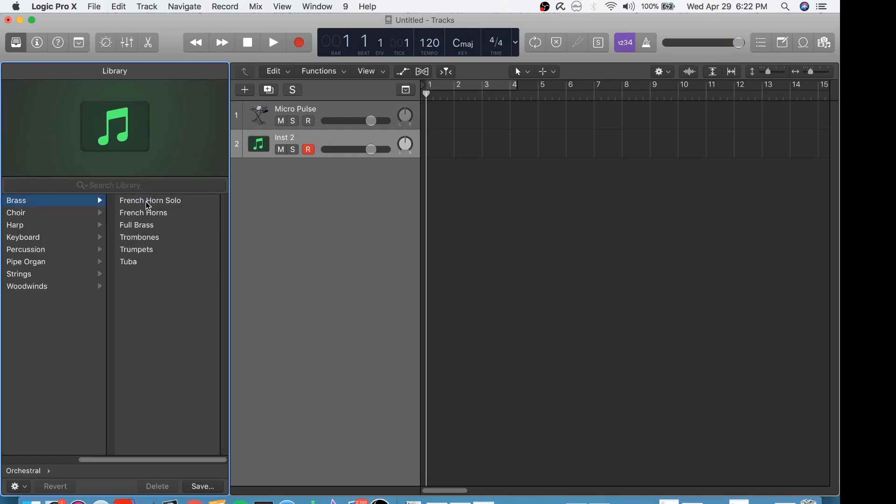
click(147, 239)
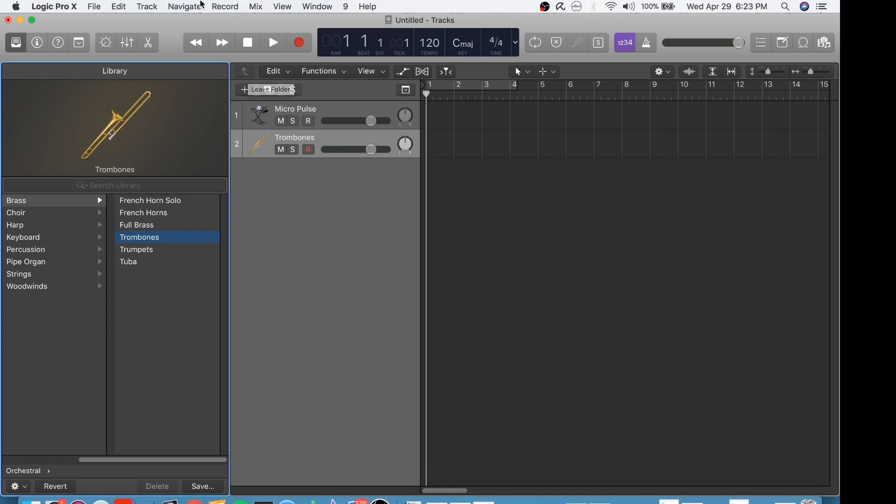
Step: Show the on-screen Keyboard window and place it below the track headers, partly over the Library
click(312, 5)
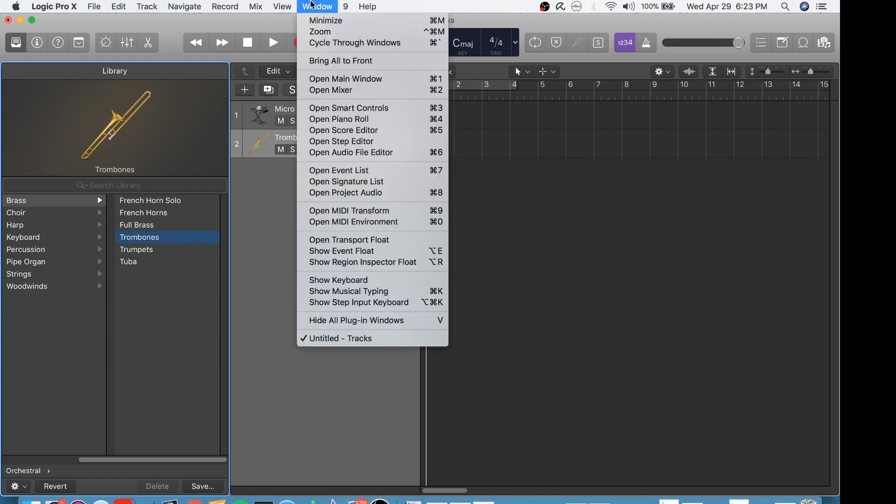
click(381, 281)
drag(391, 124, 204, 280)
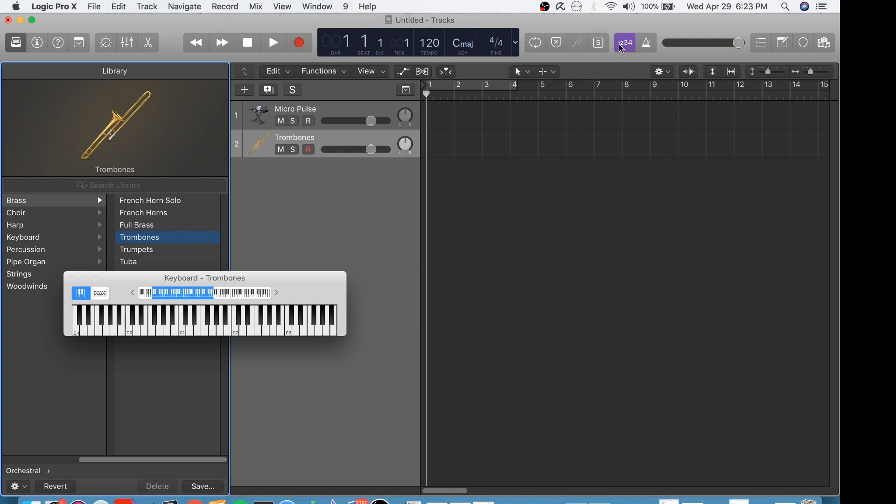
Step: Set the recording count-in to 1 Bar
click(218, 7)
mouse_move(248, 21)
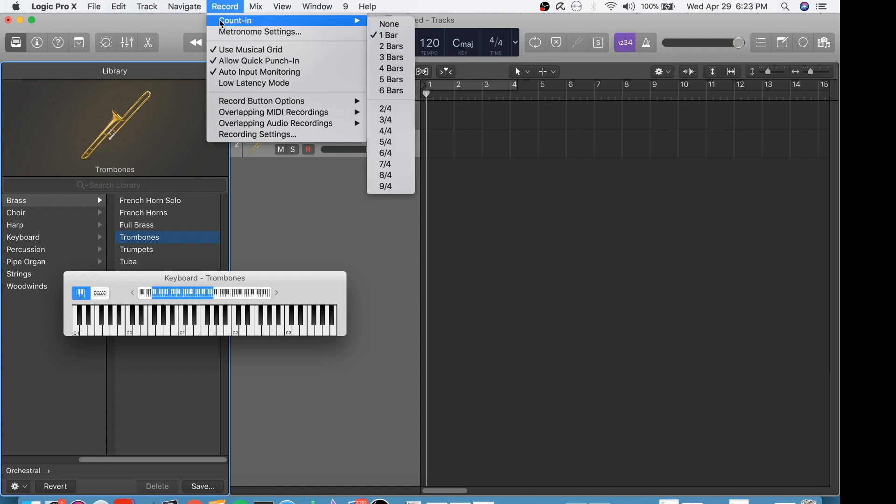
click(385, 38)
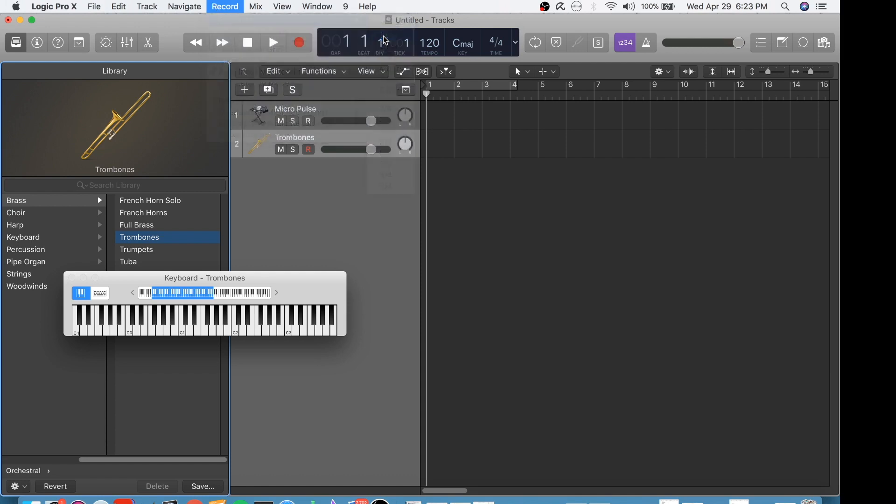
Step: Move the keyboard window below the tracks, start recording on the Trombones track and play the K note, adding sustain
drag(247, 279, 456, 240)
click(299, 42)
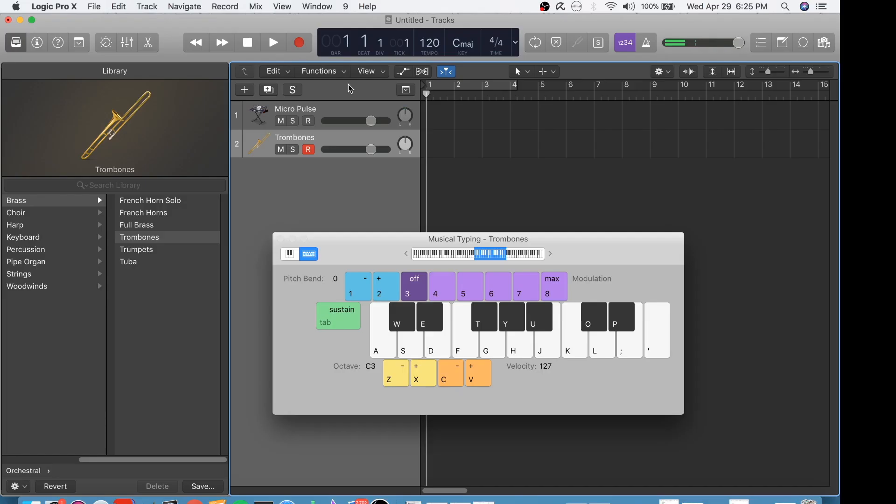
click(299, 43)
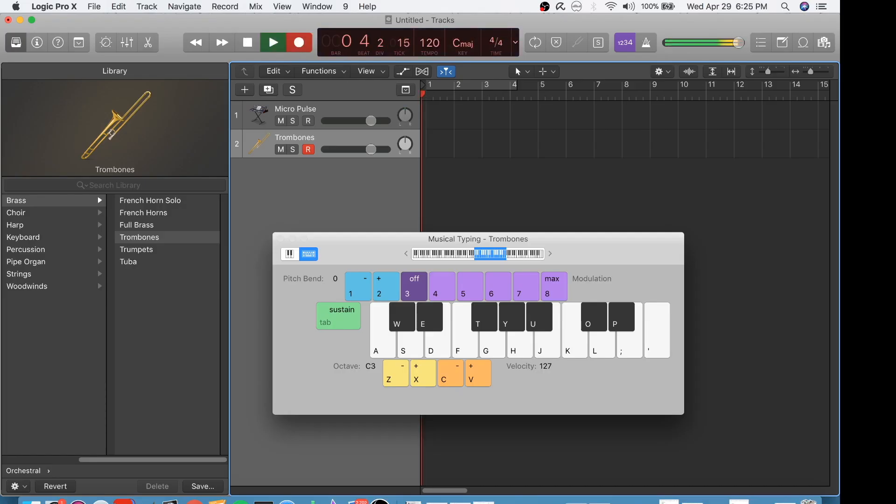
key(k)
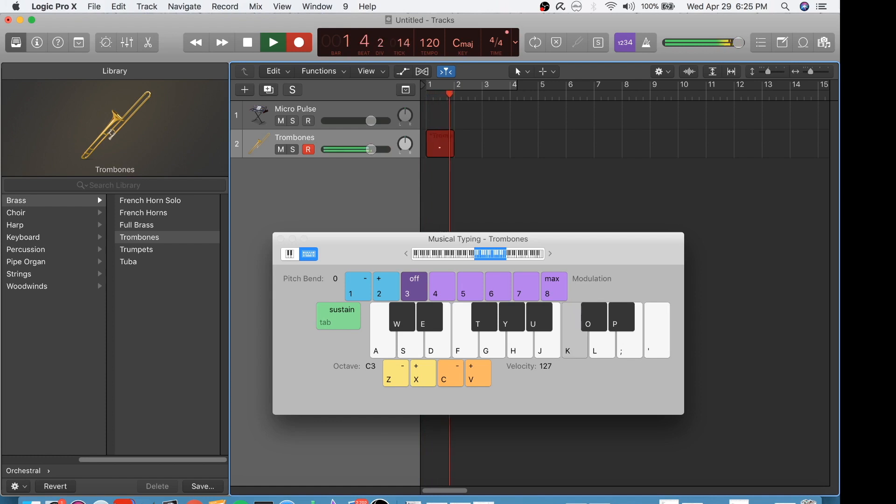
key(k)
key(Tab)
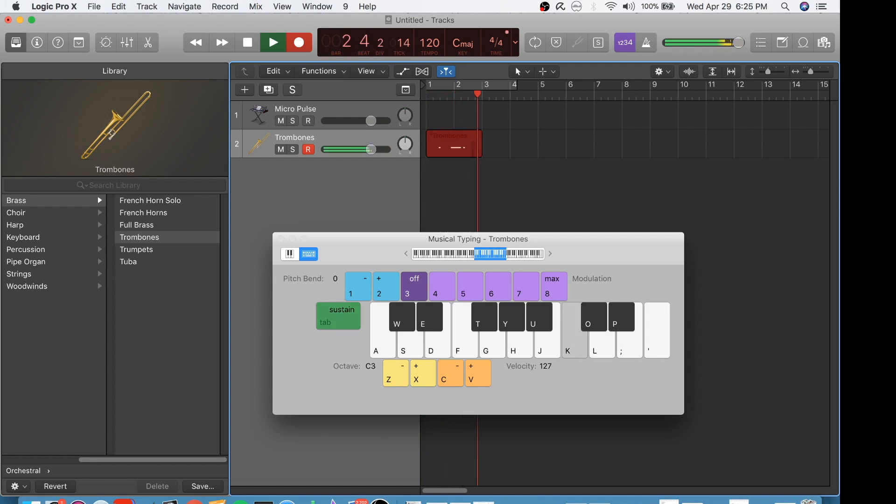
Step: Record the K note with pitch bend down to -20 and modulation raised to levels 6 and 7
key(k)
key(1)
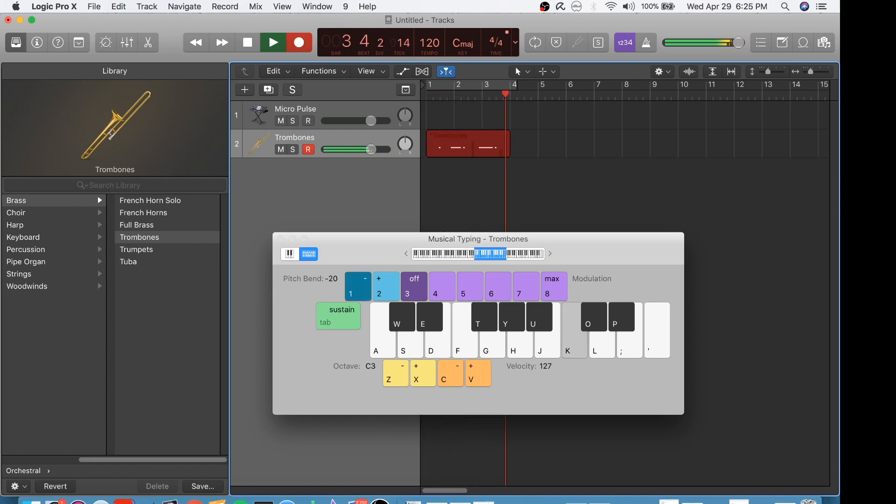
key(6)
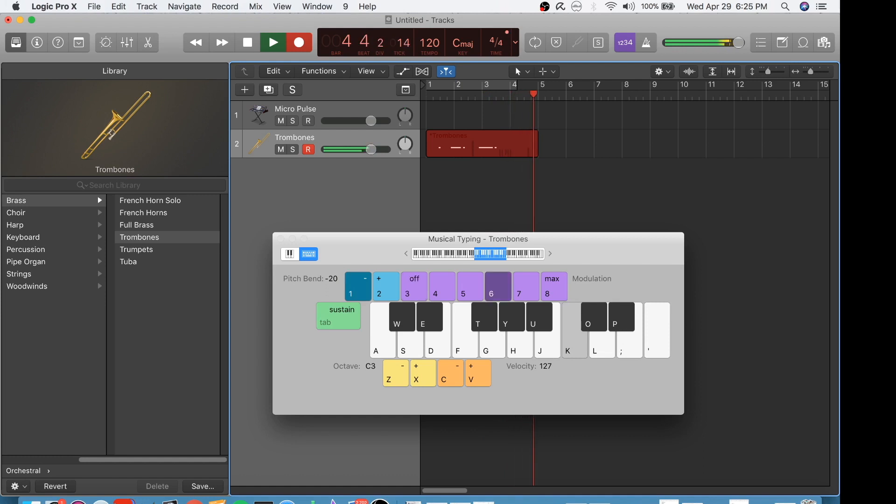
key(7)
key(k)
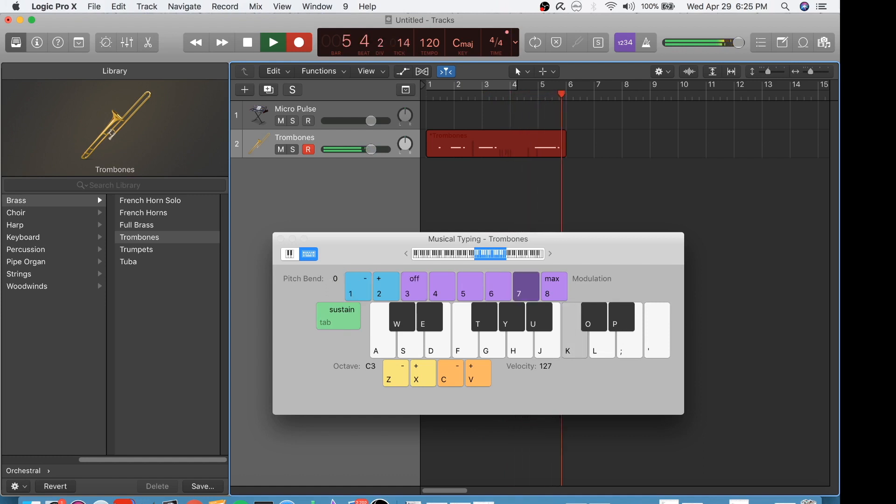
Step: Record pitch bend up to 20, lower modulation to level 4 and off, and add sustain before playing the J note
key(2)
key(2)
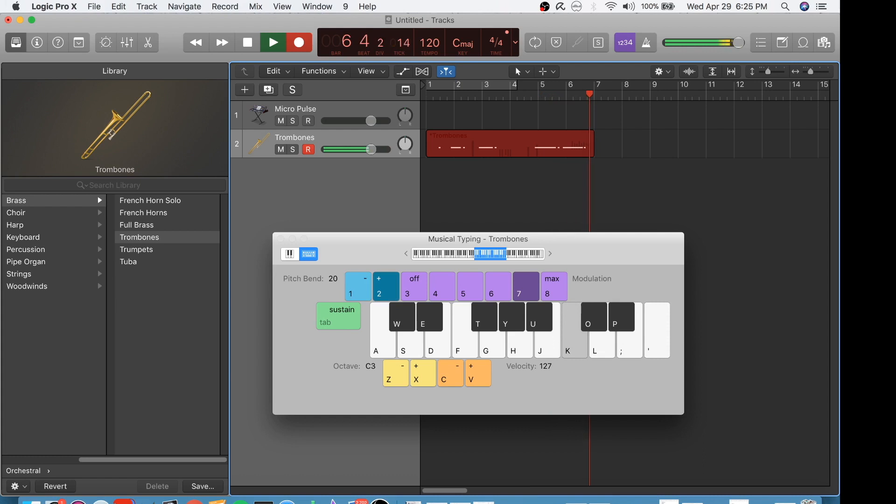
key(4)
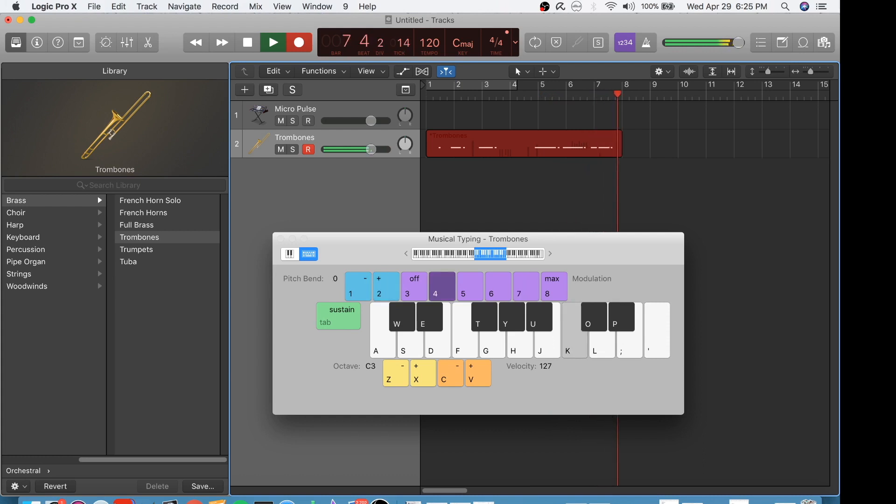
key(3)
key(Tab)
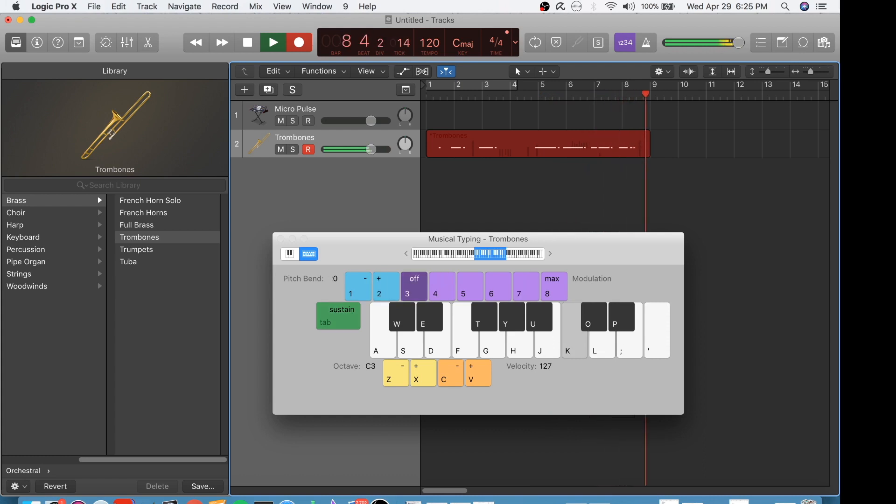
key(j)
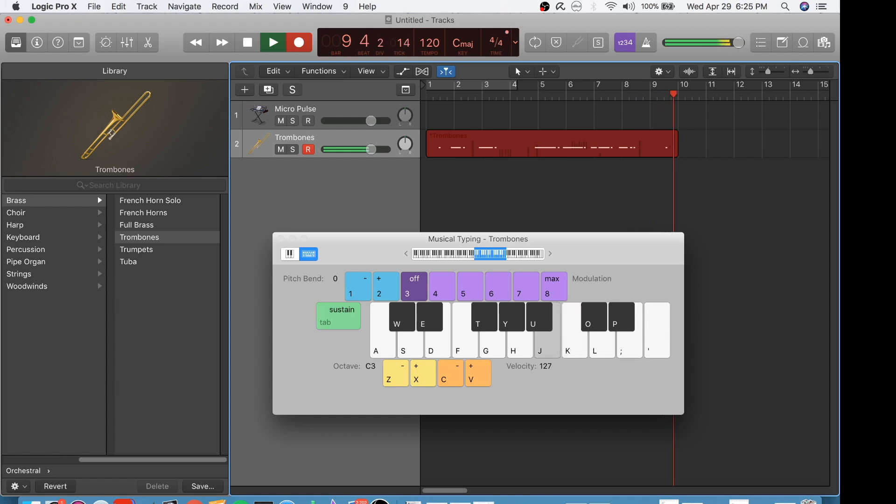
Step: Raise the Musical Typing octave to C6 while recording the J note
key(x)
key(x)
key(x)
key(j)
Step: Lower the Musical Typing octave step by step to C2 while recording the J note
key(j)
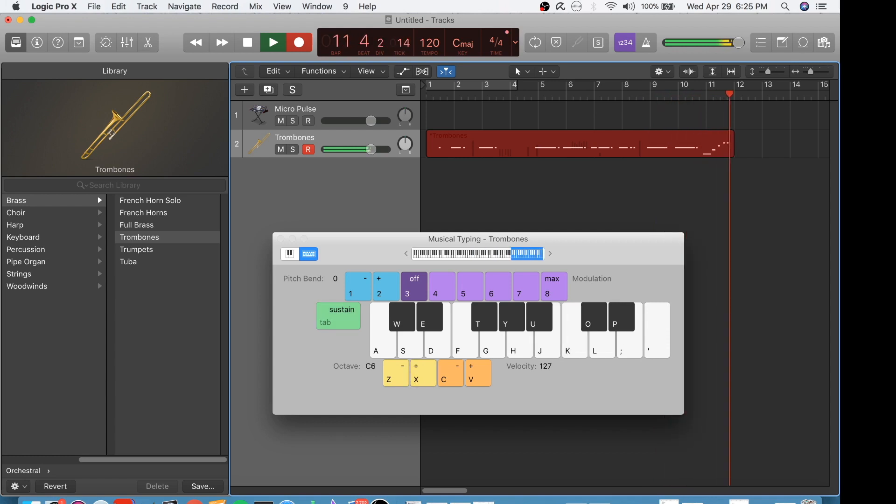
key(z)
key(z)
key(j)
key(z)
key(z)
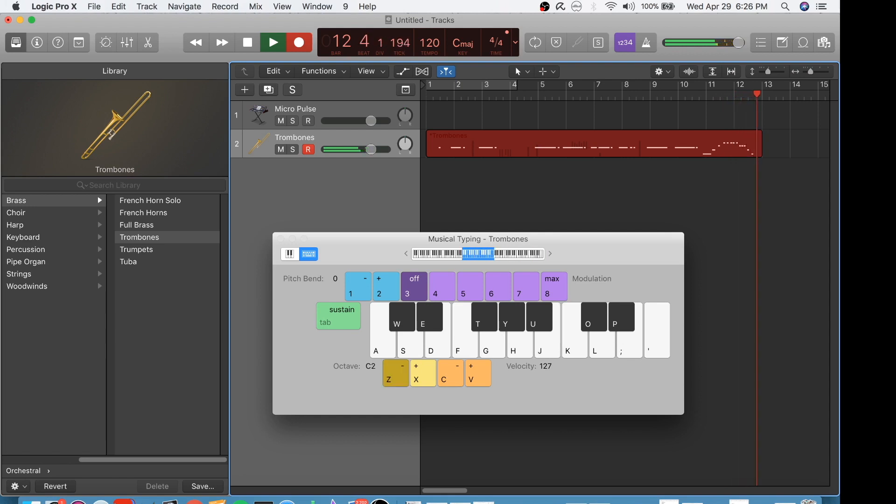
key(j)
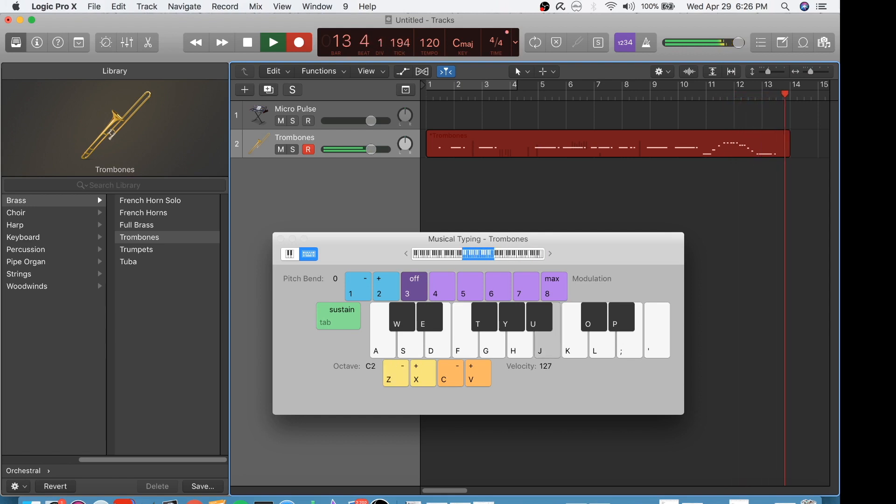
Step: Repeat the J note while changing the velocity, bringing it down to 92
key(v)
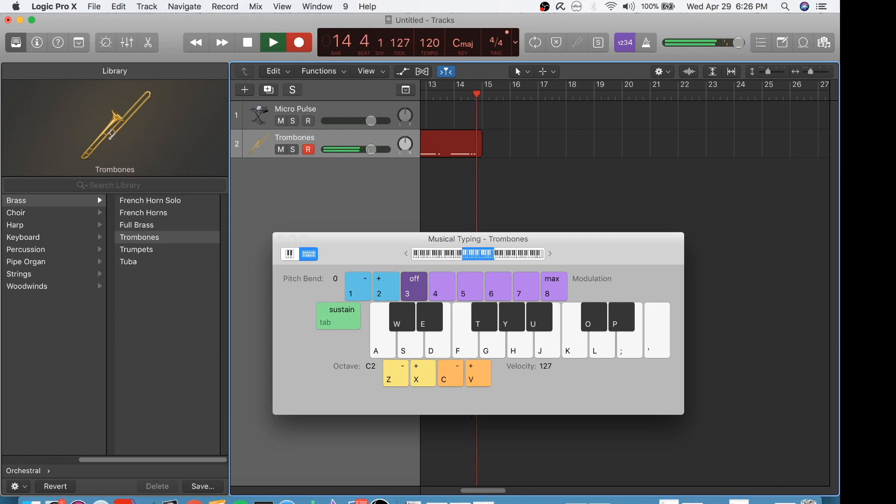
key(j)
key(v)
key(v)
key(c)
key(j)
key(c)
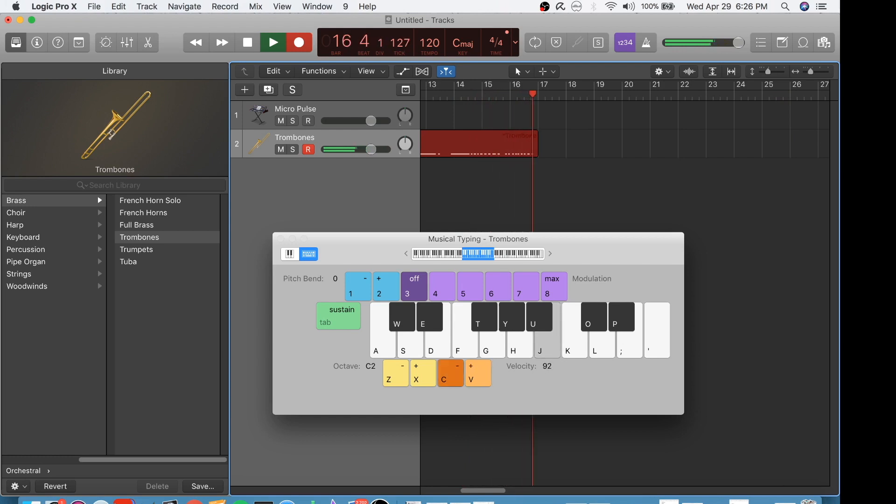
key(j)
Step: Raise the velocity step by step to 127, repeating the J note at each level
key(v)
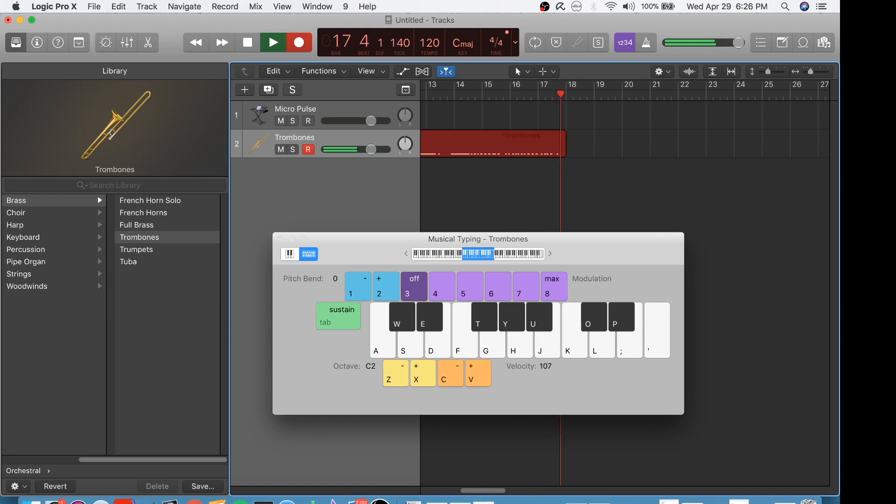
key(j)
key(v)
key(j)
key(v)
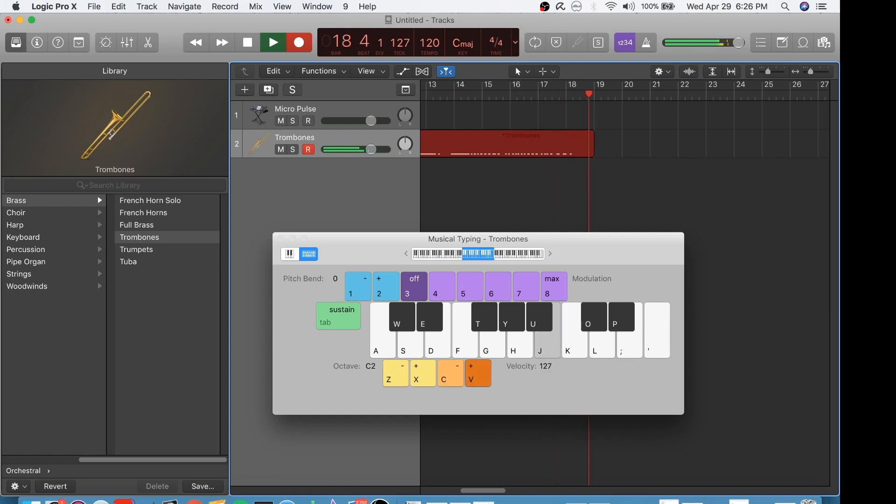
Step: Record the H, G and F notes, and stop recording
key(h)
key(g)
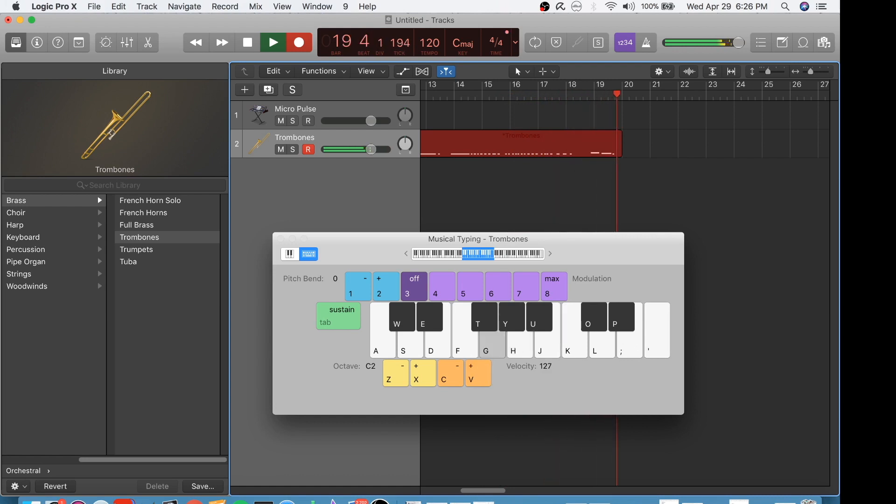
key(f)
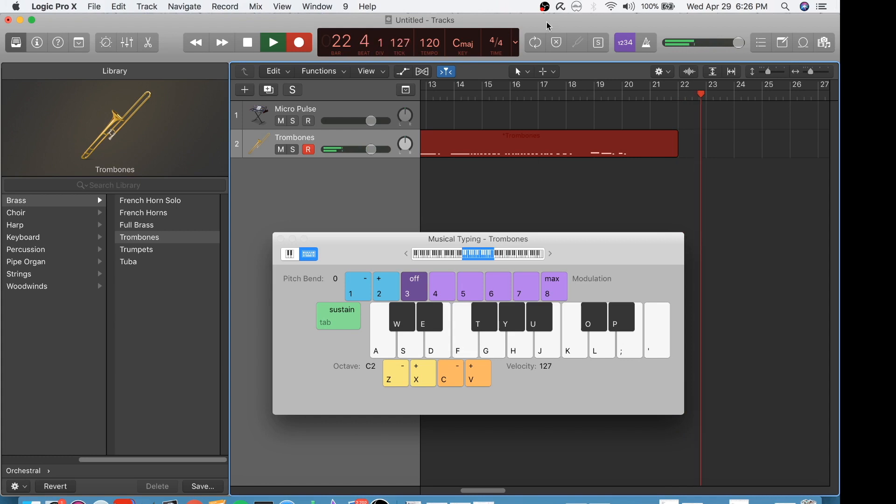
key(space)
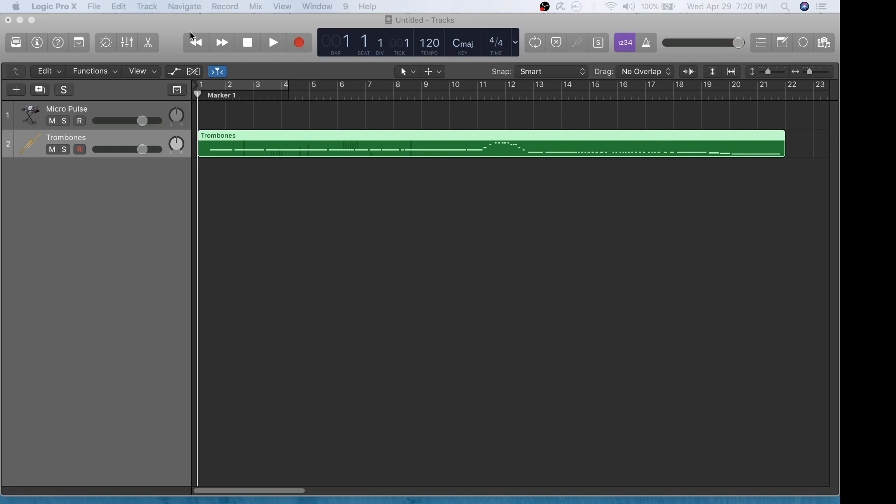
Step: Play back the recorded Trombones region from bar 1 and stop playback
click(274, 46)
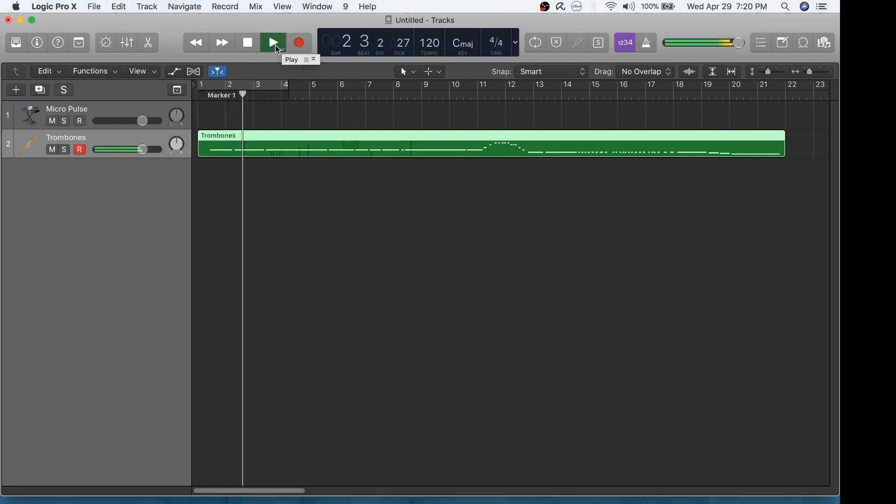
click(250, 44)
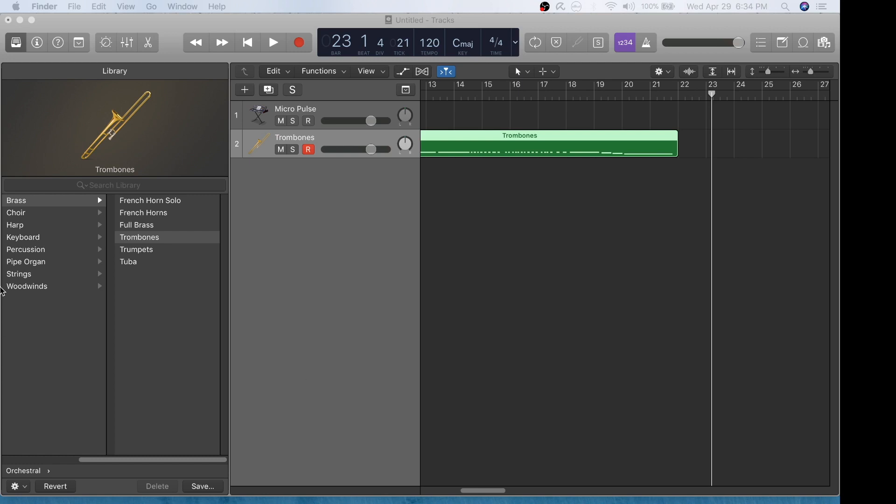
Step: Create one more software instrument track with an empty channel strip and the Library open
click(189, 28)
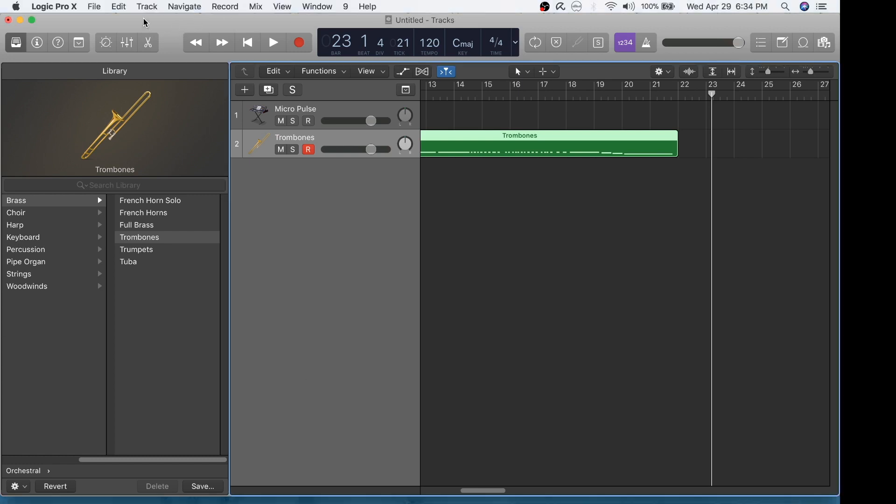
click(146, 7)
click(146, 21)
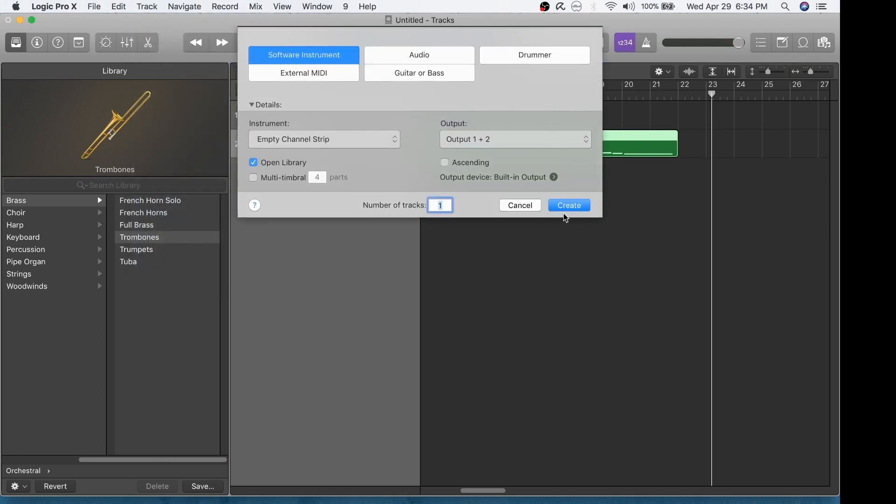
click(567, 205)
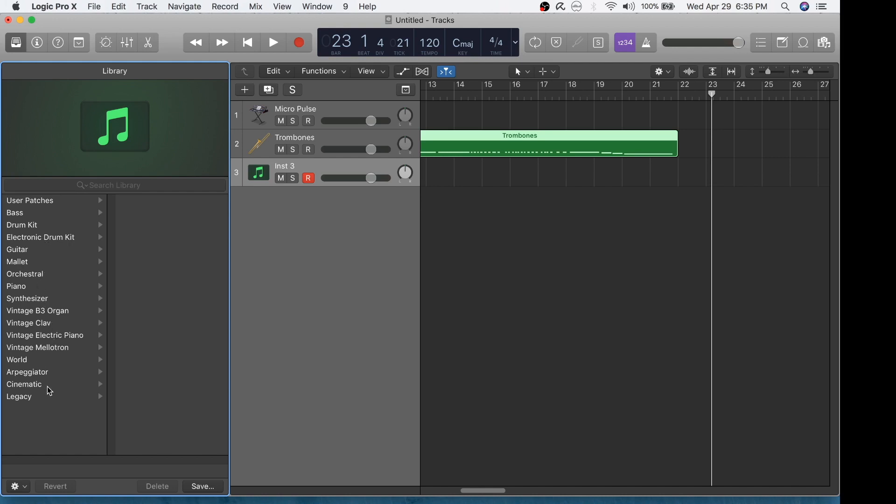
Step: Assign the French Horns sound from the Orchestral Brass category to the new track and hide the Library
click(43, 275)
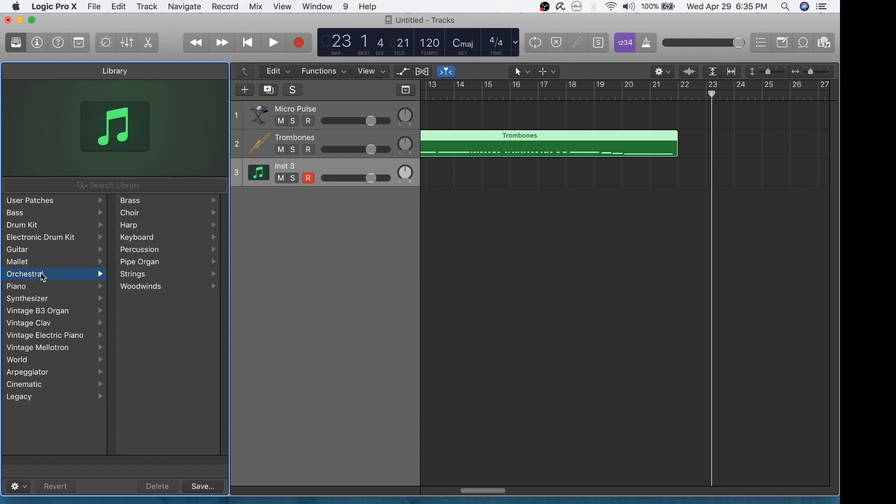
click(156, 204)
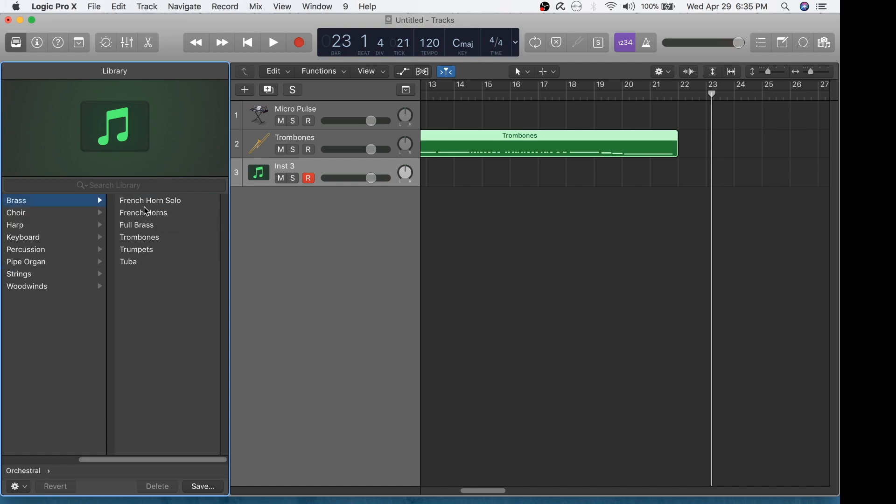
click(146, 218)
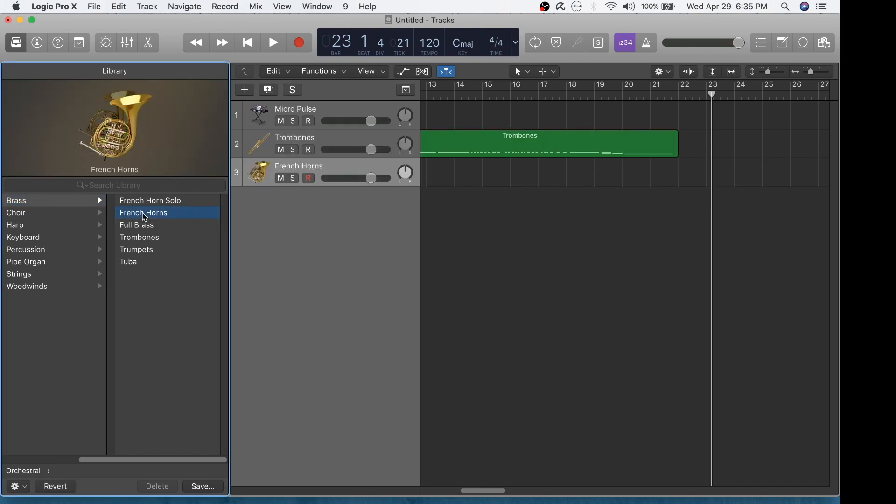
click(17, 46)
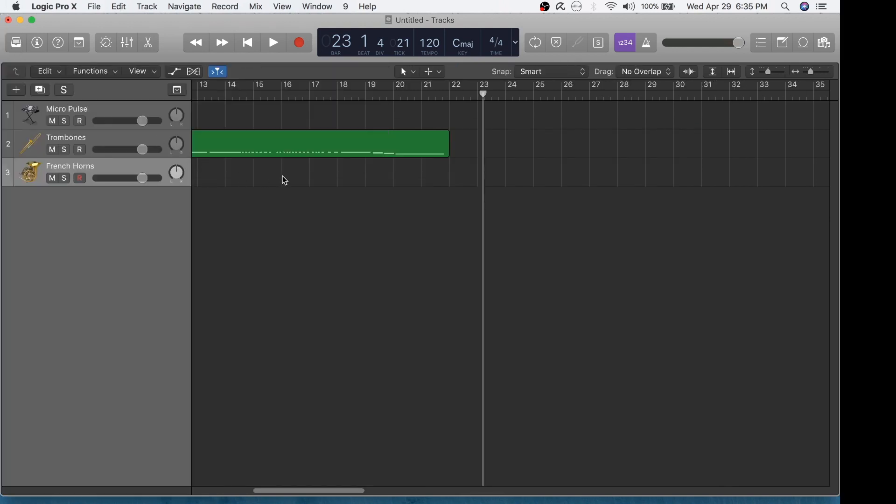
Step: Create an empty MIDI region on the French Horns track and extend it to span bar 1 to bar 13
click(248, 46)
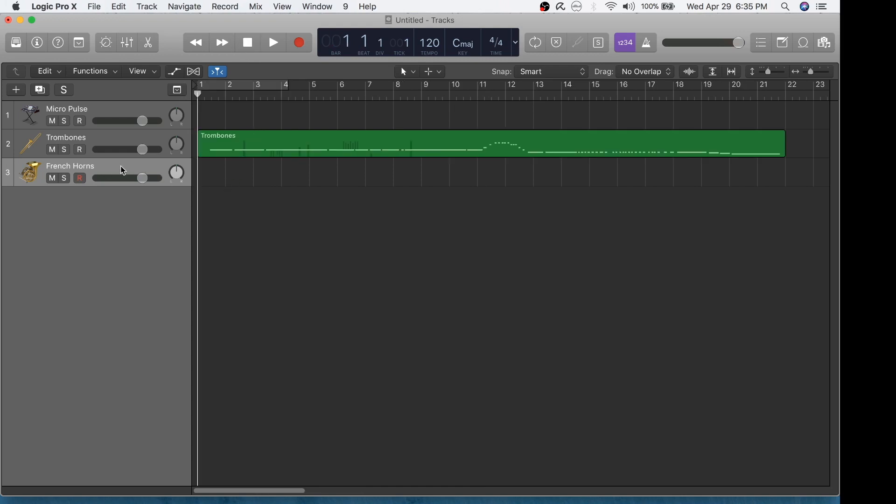
right_click(266, 173)
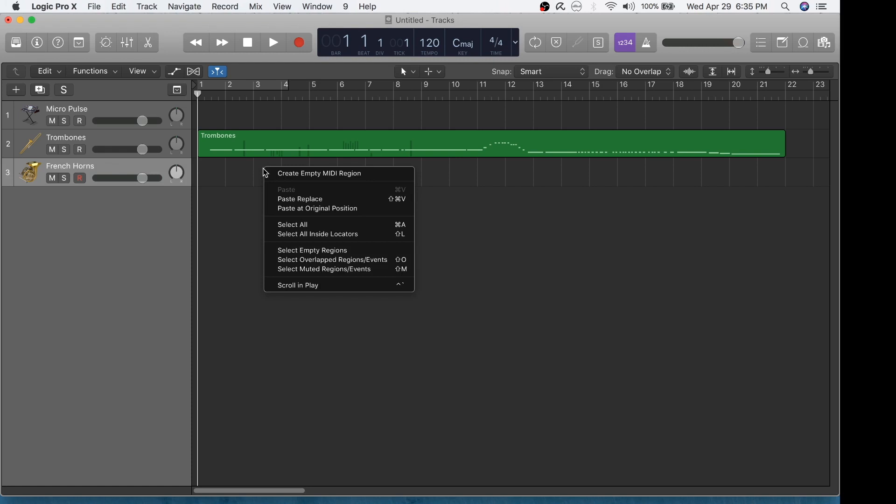
click(276, 175)
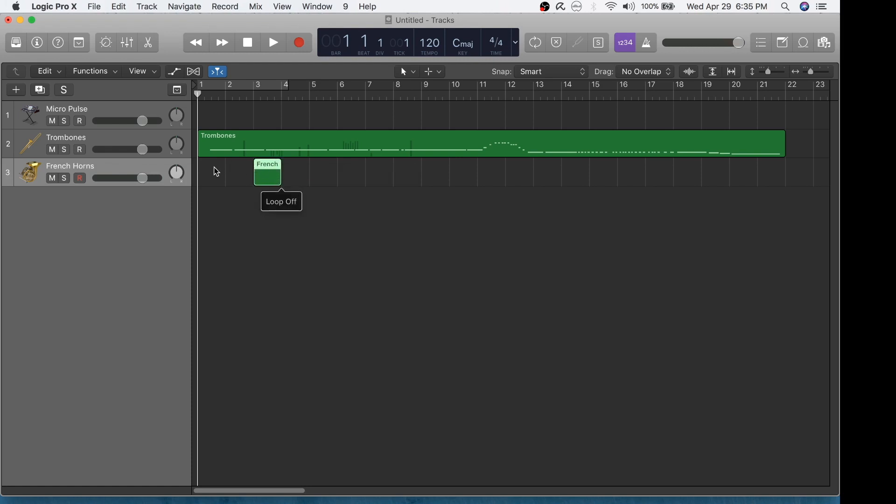
drag(270, 166, 532, 164)
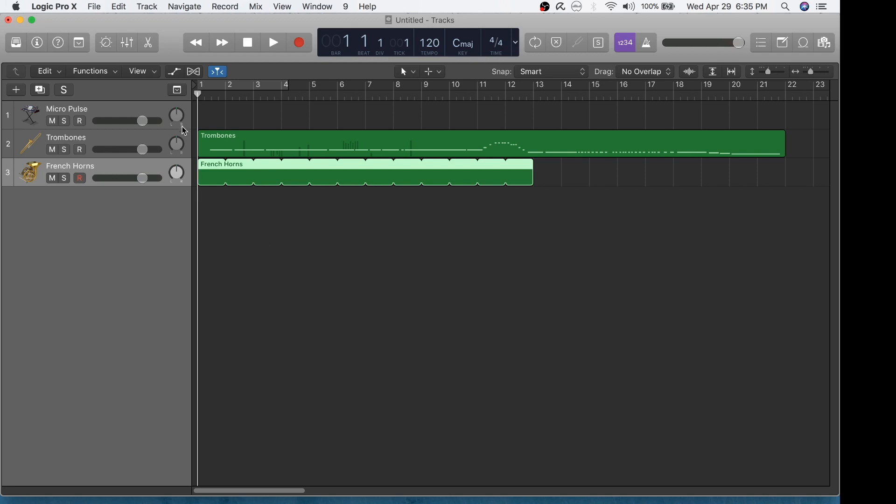
Step: Open the French Horns region in the Piano Roll and enlarge the editor area upward to just below the tracks
click(150, 45)
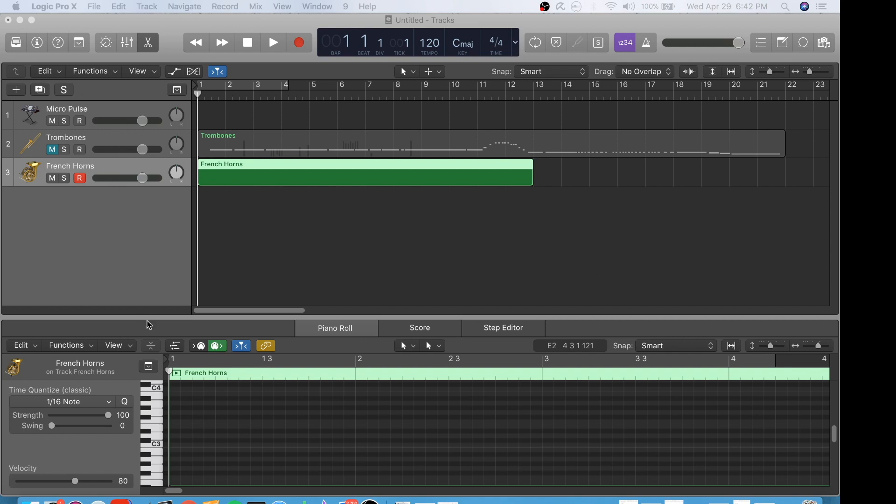
drag(147, 318, 157, 192)
click(156, 194)
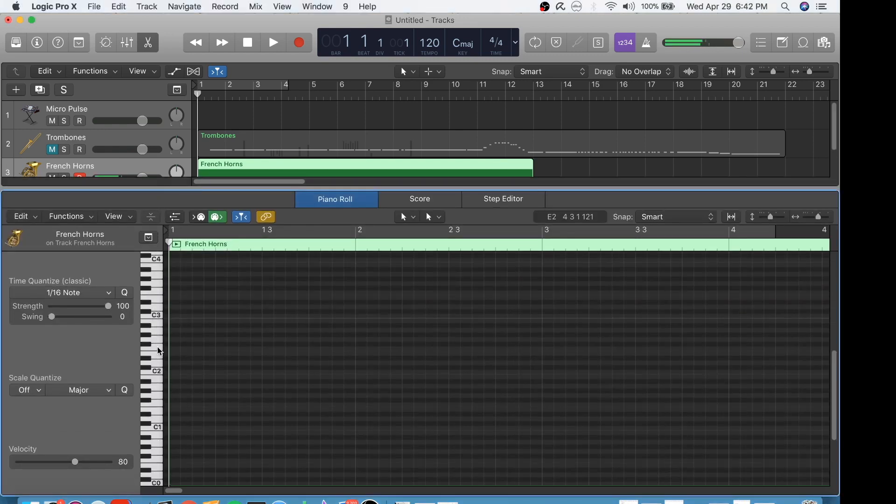
Step: Raise the system volume and audition several low and high notes on the Piano Roll keyboard
key(XF86AudioRaiseVolume)
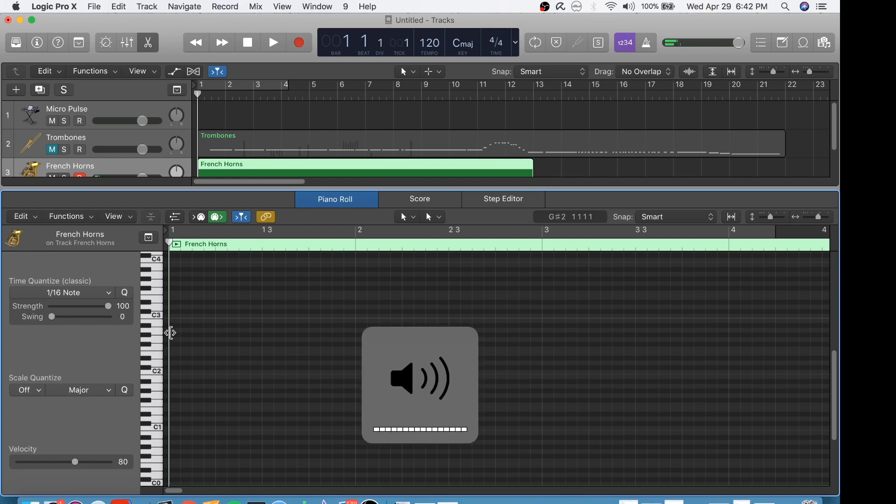
click(157, 397)
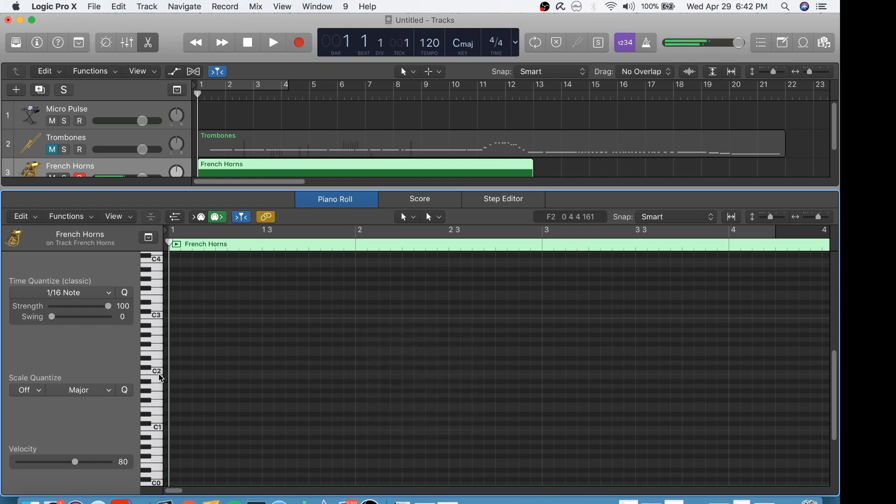
click(158, 276)
click(157, 336)
Step: Draw a C2 note at the start of bar 1 with the Pencil tool and play it back
click(414, 218)
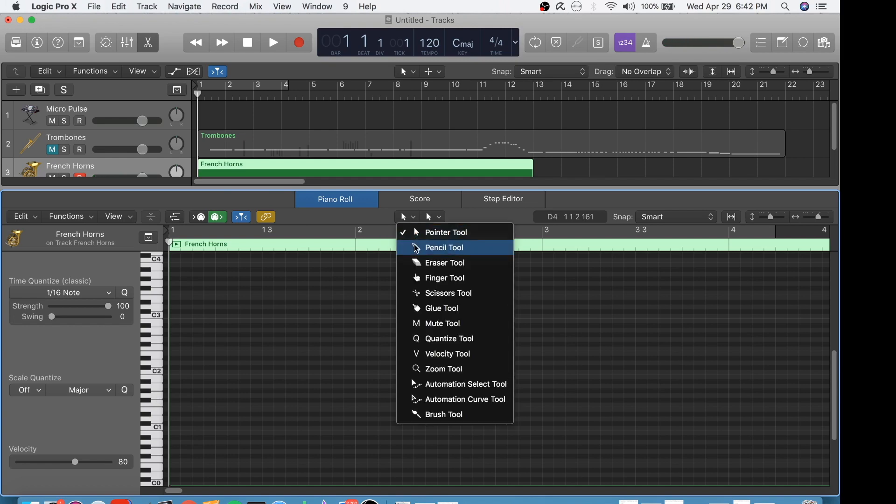
click(416, 248)
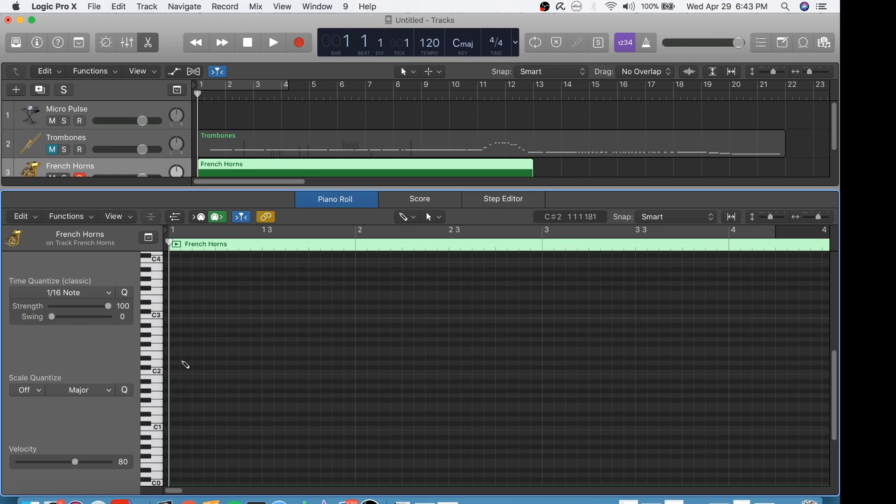
click(155, 372)
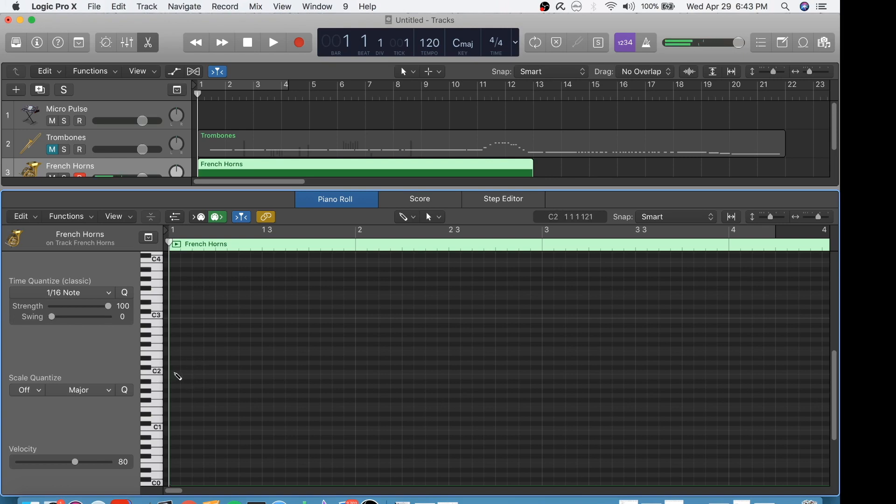
click(178, 372)
mouse_move(177, 375)
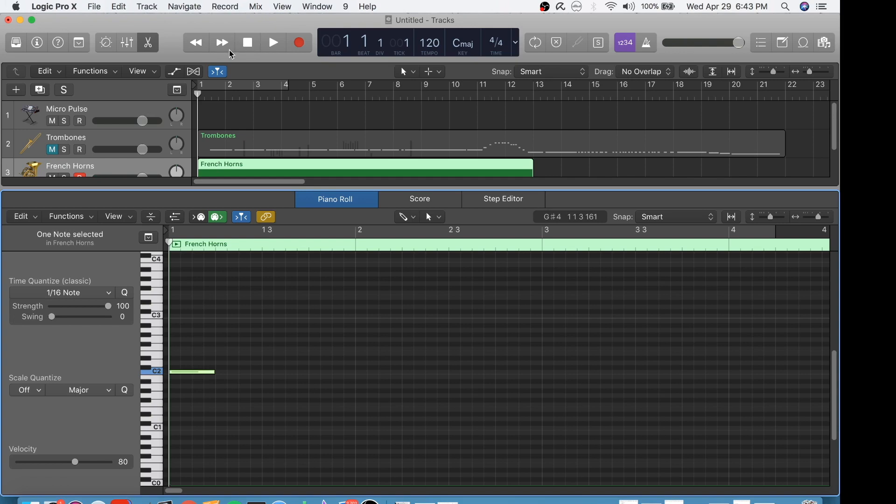
click(275, 41)
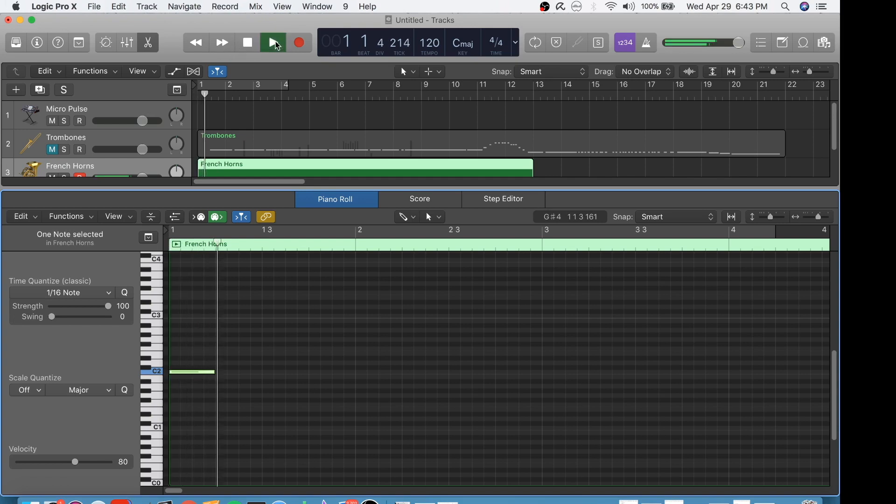
click(248, 44)
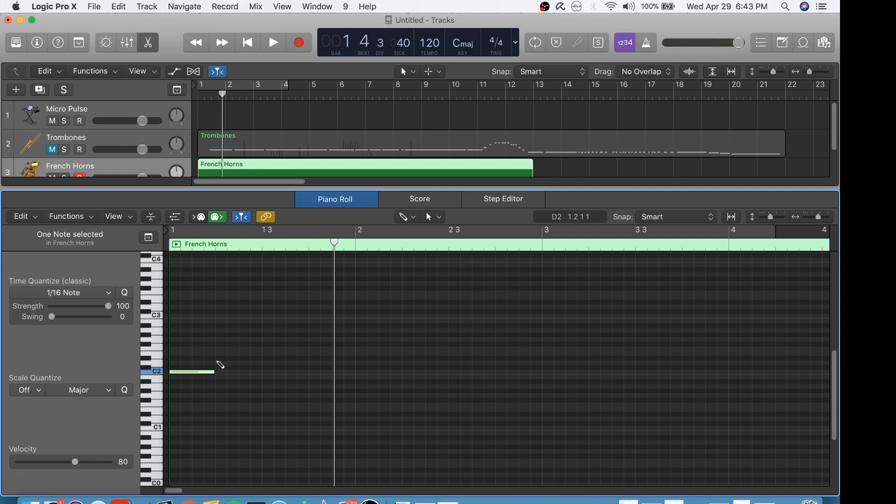
Step: Add a shortened D#2 note on beat 2, an A1 note on beat 3 and a lengthened C2 note at bar 2
click(231, 358)
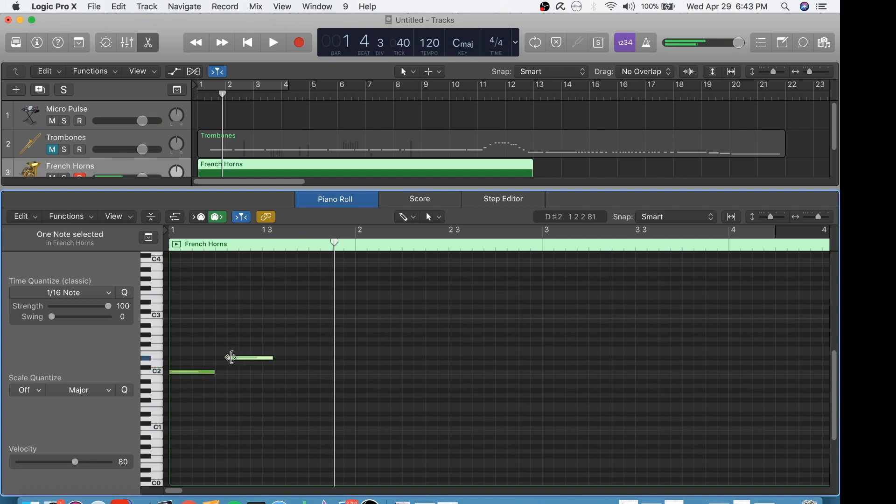
drag(271, 358, 257, 358)
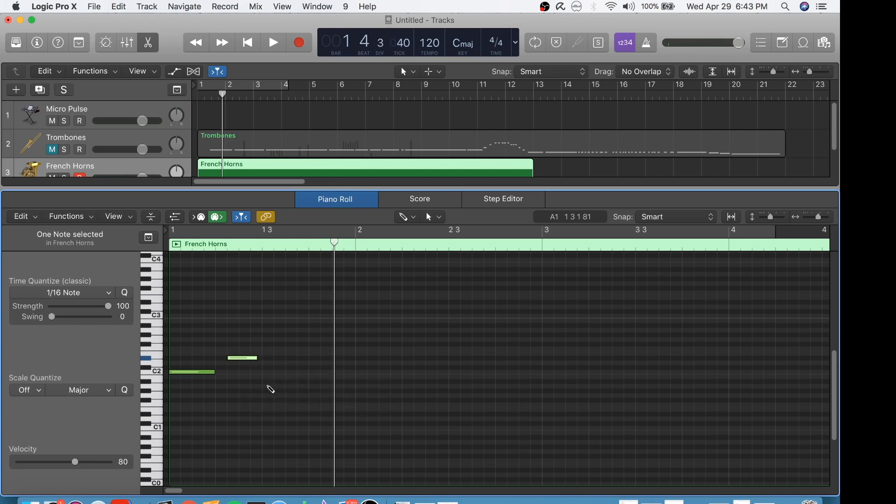
click(269, 387)
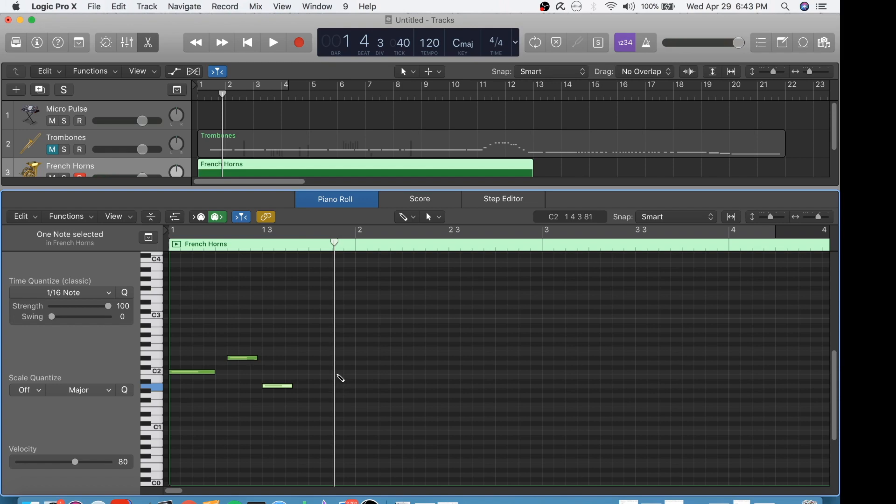
click(364, 372)
drag(384, 371, 399, 372)
Step: Play back the four-note French Horns phrase from bar 1 and stop playback
click(247, 45)
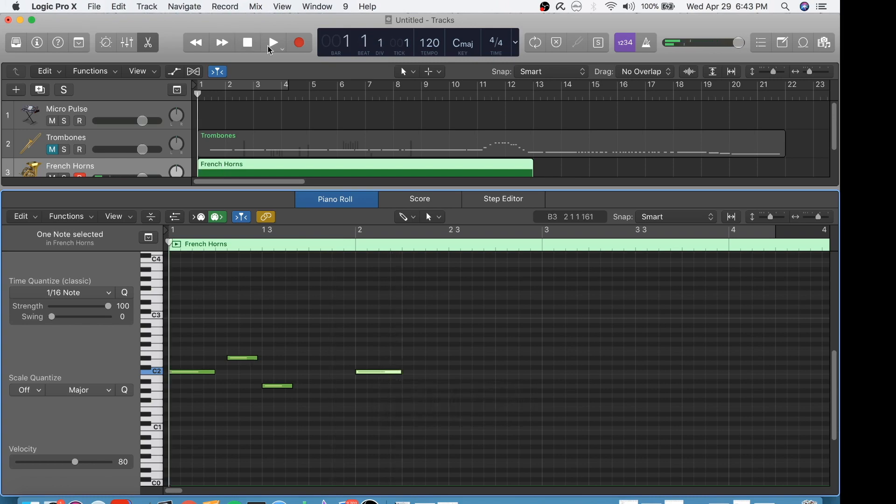
click(275, 46)
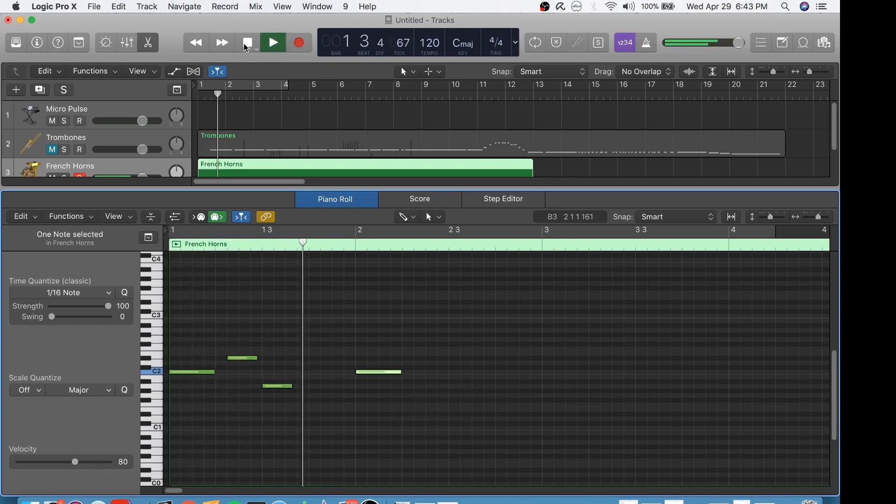
click(245, 44)
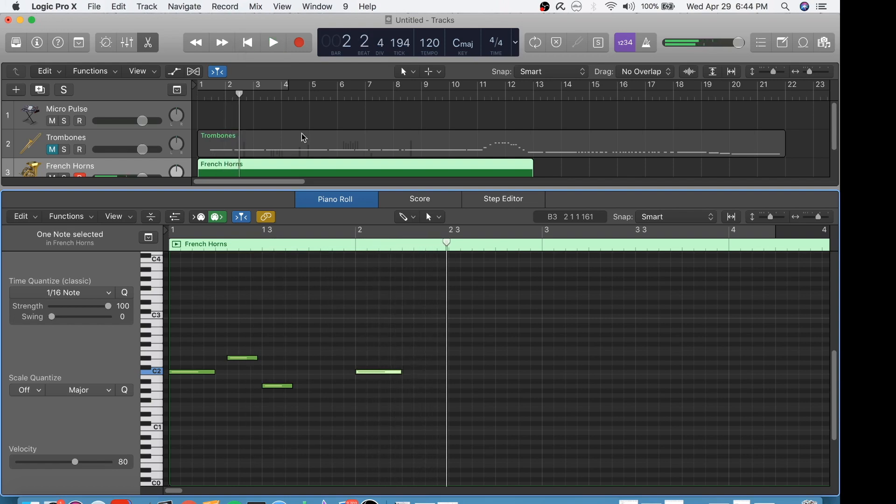
Step: Move the bar 2 note to E1 at position 1 4 1 1 and play the phrase back from bar 1
drag(384, 371, 339, 413)
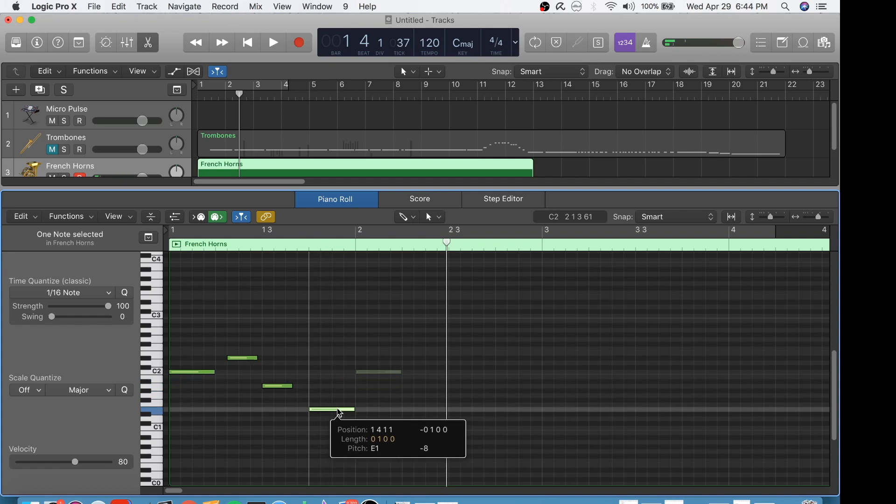
drag(339, 412, 339, 412)
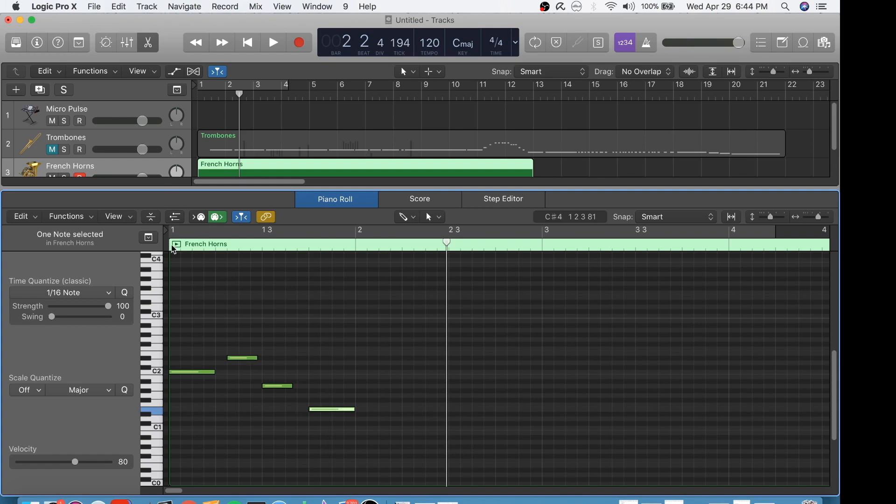
click(198, 95)
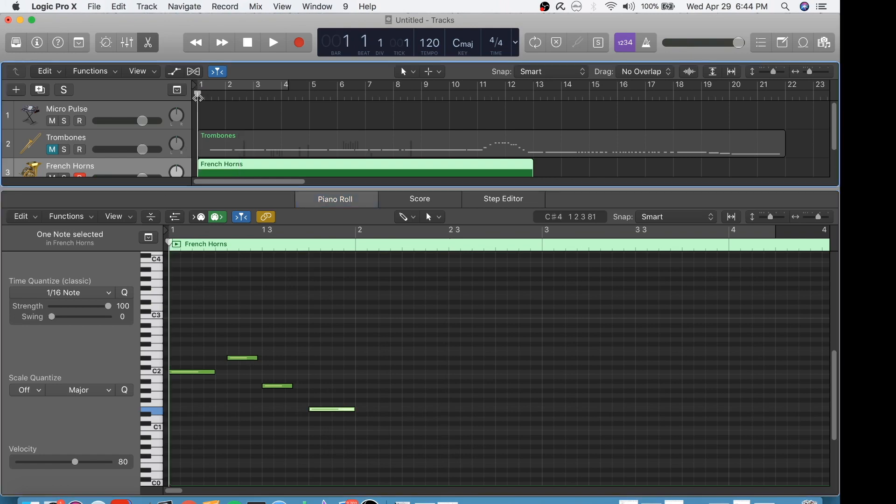
click(272, 43)
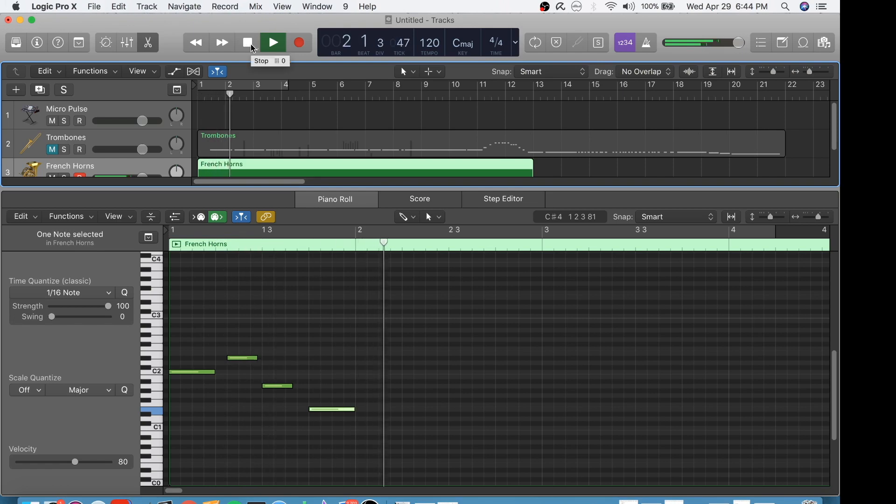
click(251, 44)
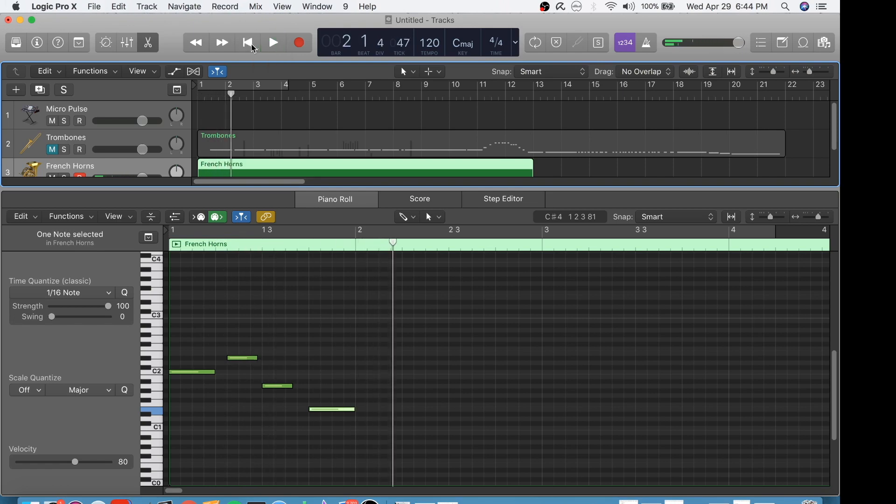
Step: Raise the last note to A2, lengthen it slightly past bar 2, and play the phrase back from the beginning
click(340, 412)
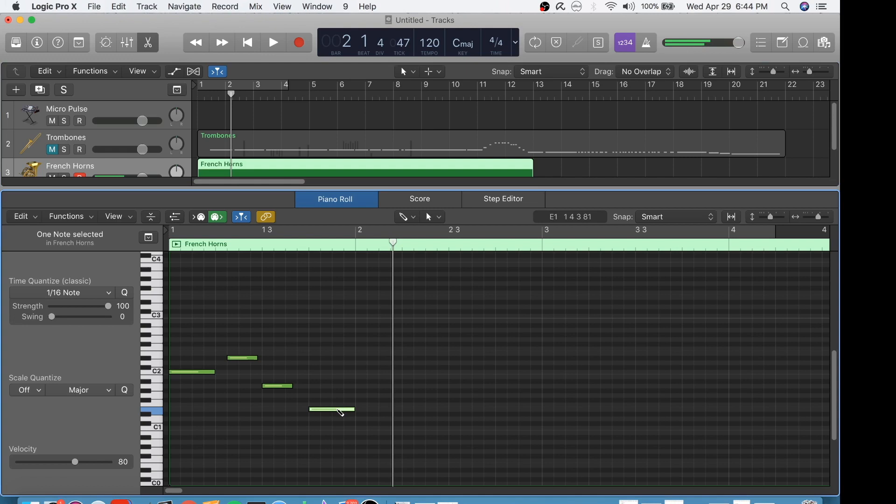
drag(338, 412, 371, 330)
click(246, 43)
click(270, 43)
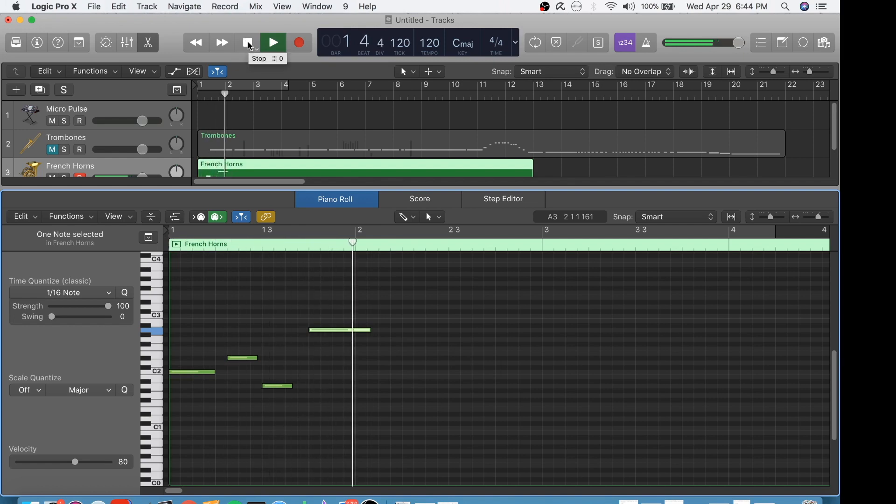
click(249, 44)
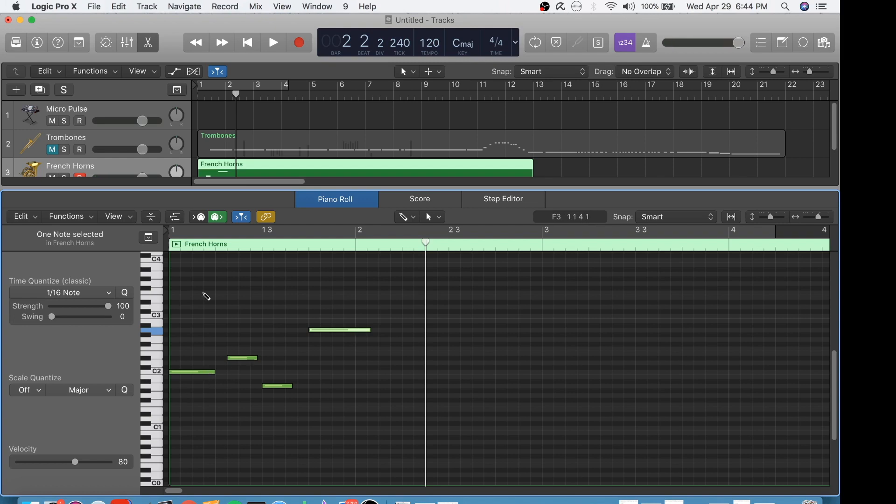
Step: Select all four French Horns notes with the Pointer Tool, copy them, and paste the copy at position 2 2 1 121
click(415, 218)
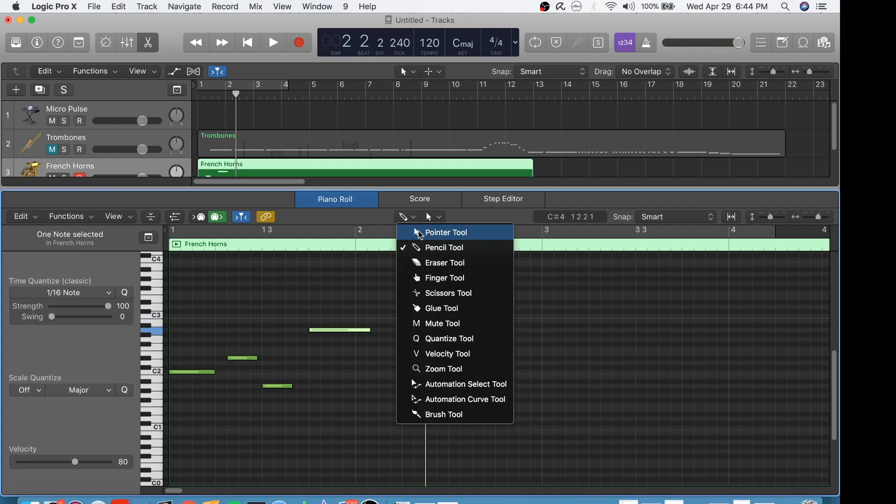
click(420, 232)
drag(182, 298, 362, 413)
right_click(335, 332)
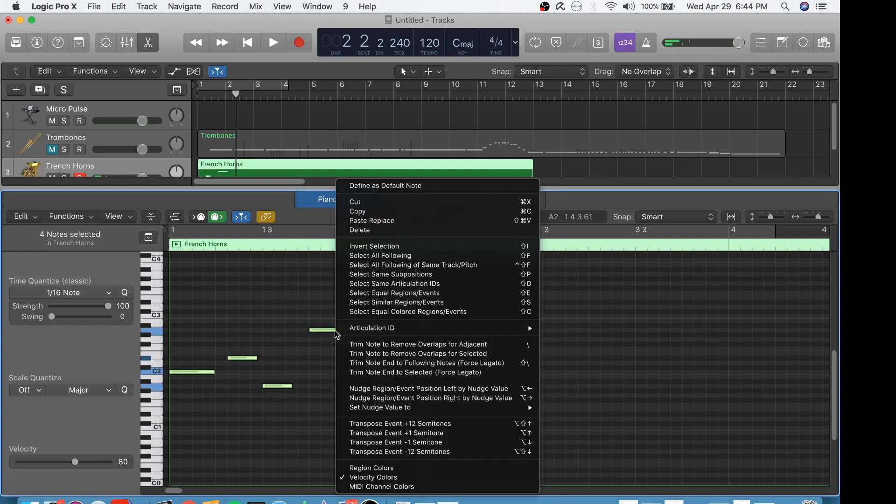
click(384, 212)
drag(422, 244, 409, 244)
right_click(460, 344)
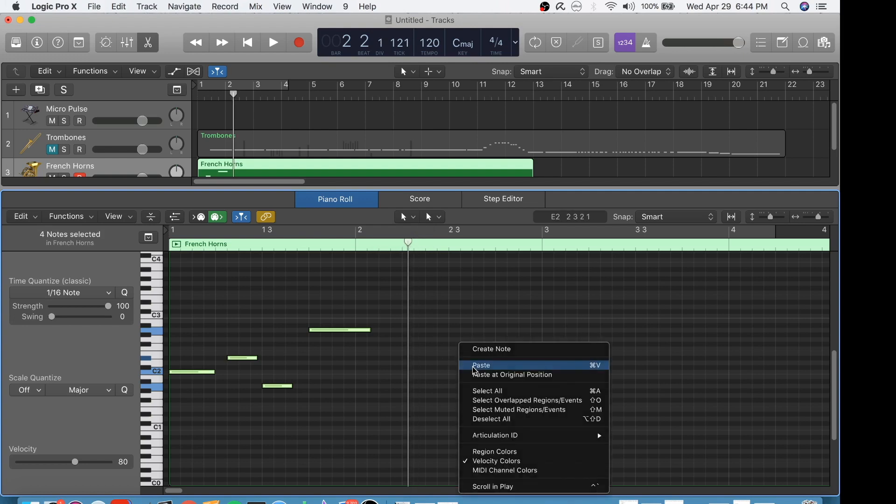
click(473, 366)
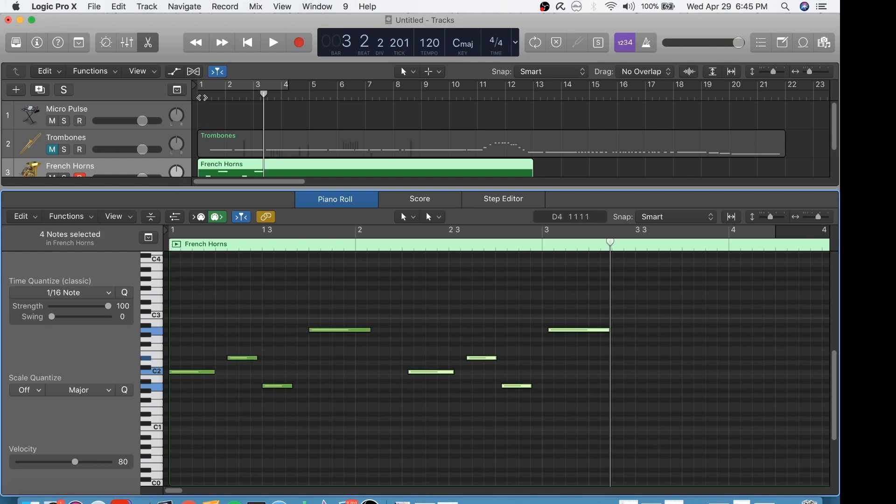
Step: Play back the original phrase and its pasted copy from the beginning of bar 1 and stop playback
click(200, 84)
click(199, 96)
drag(226, 85, 226, 91)
click(226, 95)
click(222, 85)
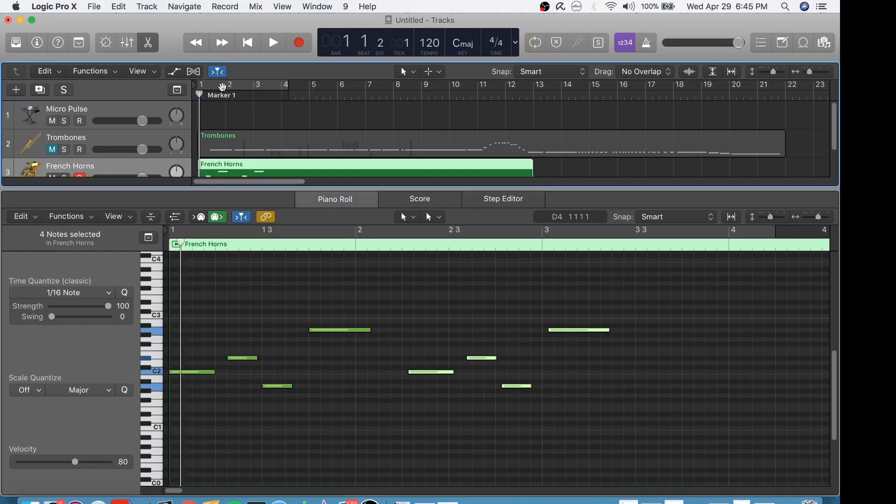
key(space)
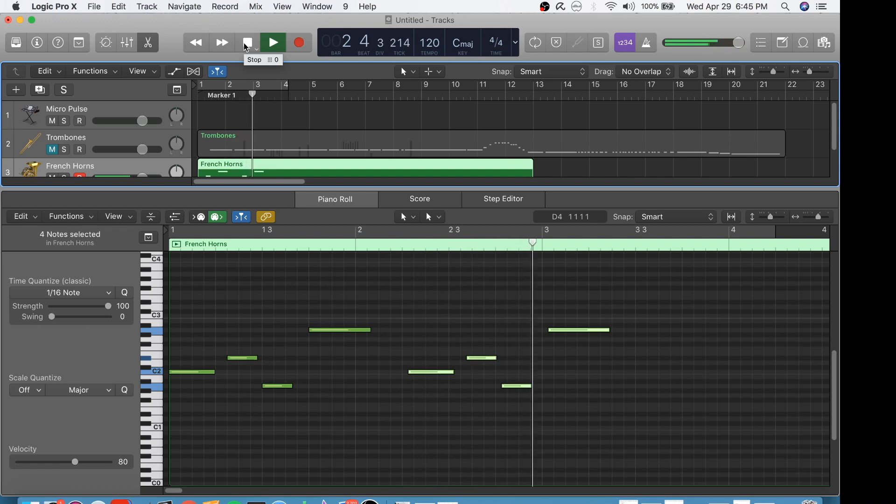
click(247, 42)
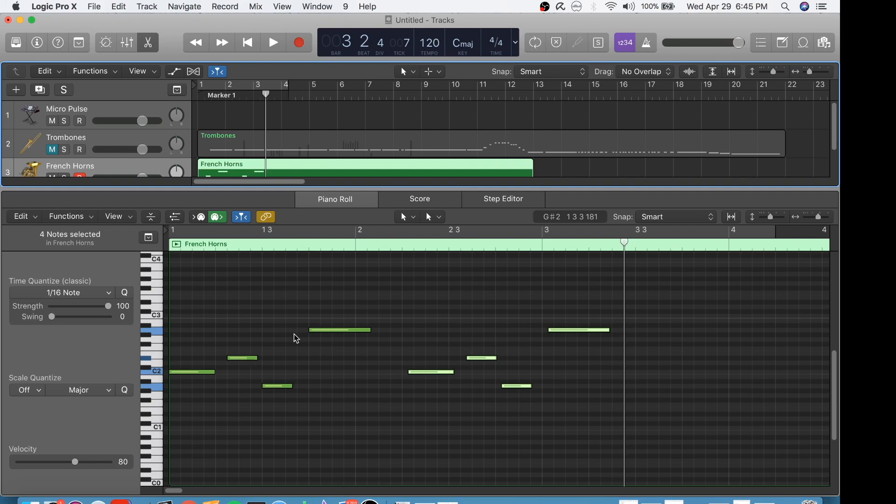
mouse_move(337, 330)
mouse_down()
mouse_move(334, 349)
mouse_move(336, 332)
mouse_up()
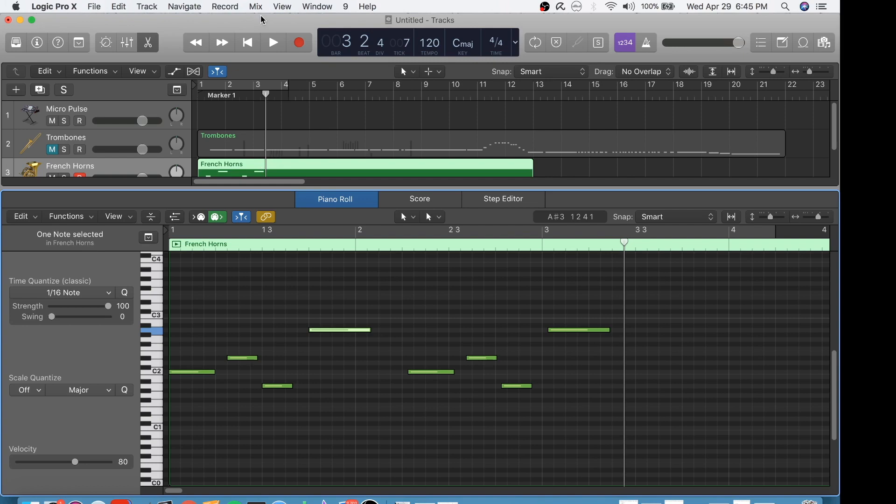
key(super+Tab)
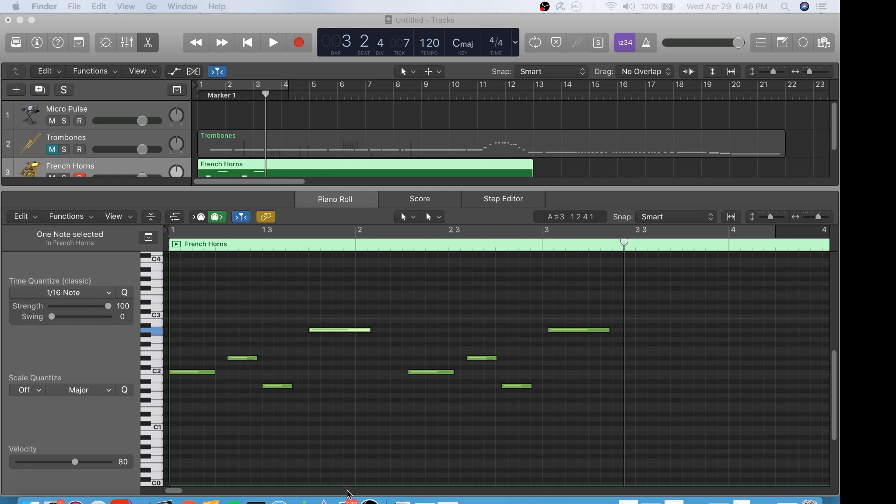
click(356, 432)
click(356, 432)
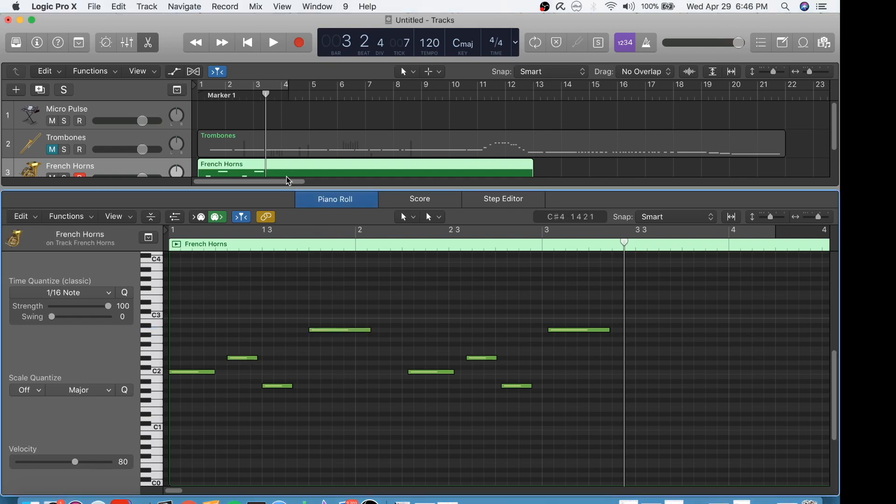
mouse_move(289, 186)
mouse_down()
mouse_move(301, 163)
mouse_move(306, 187)
mouse_up()
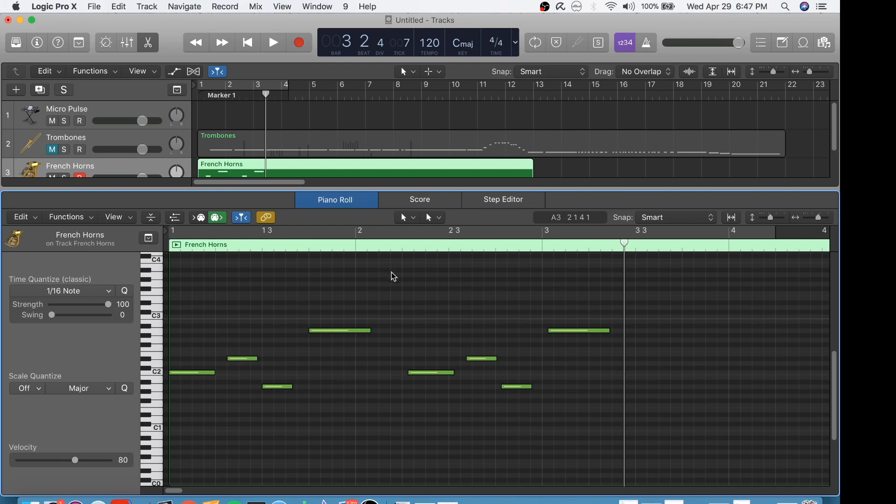
Step: With the Pencil Tool, add A#1 under the first C2 note and C#2 under the first D#2 note, matching their lengths
click(414, 218)
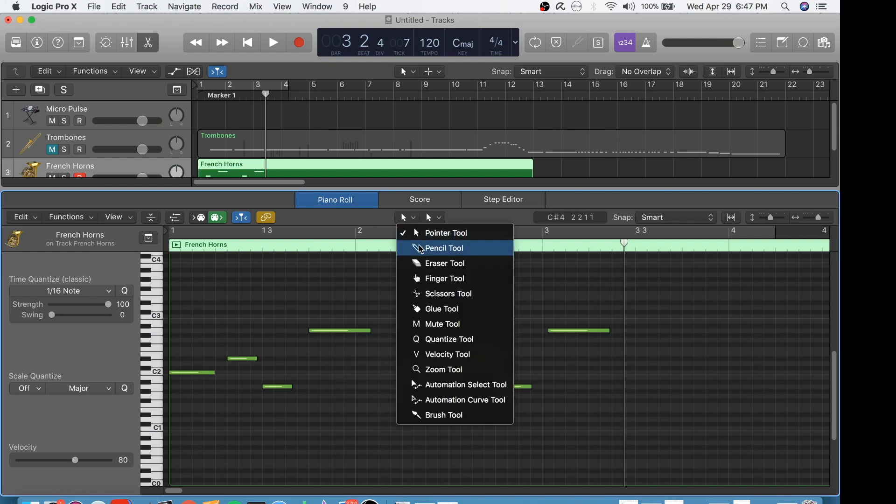
click(421, 250)
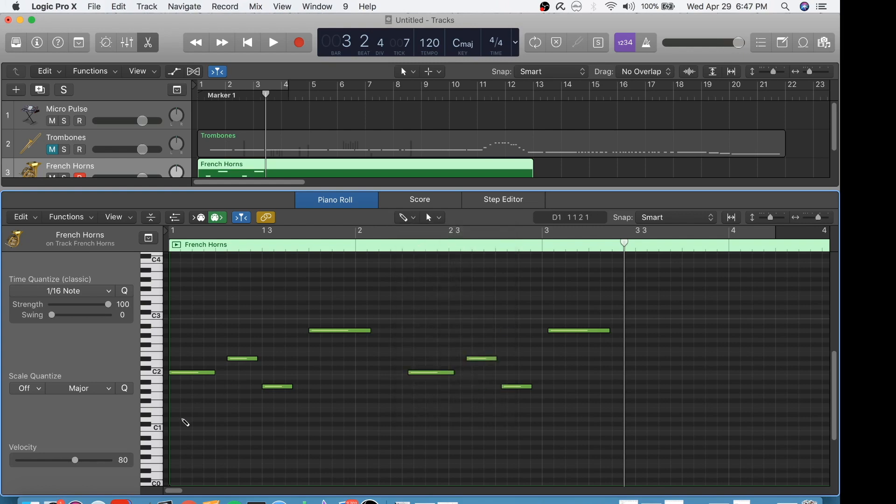
click(177, 384)
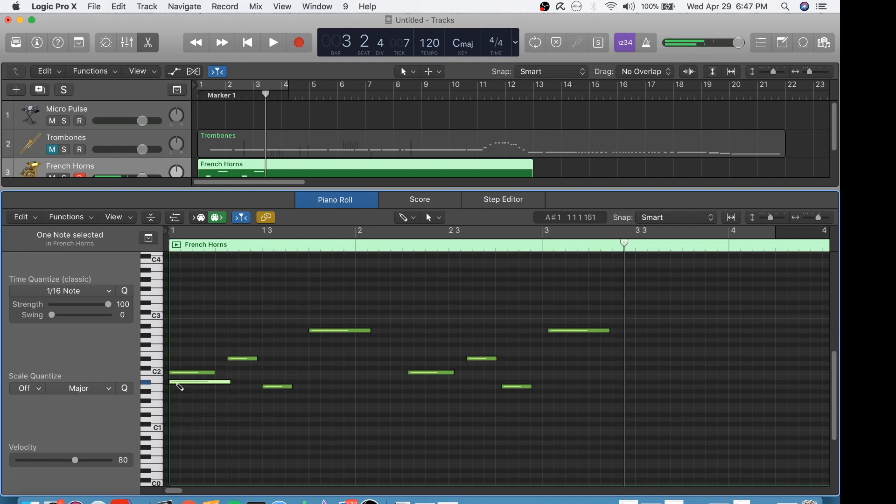
drag(227, 381, 215, 382)
click(231, 368)
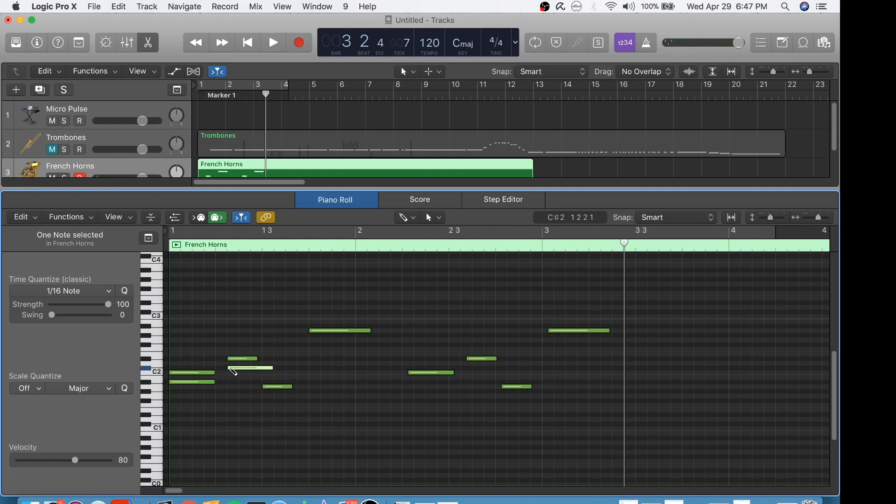
drag(272, 369, 256, 369)
Step: Add G1 under the first A1 note and G2 under the first A2 note, matching their lengths
click(266, 386)
click(266, 395)
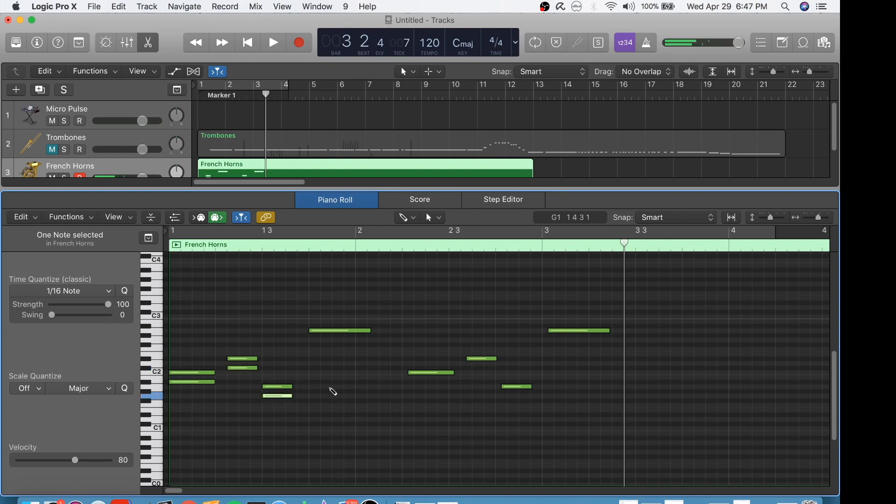
click(316, 341)
drag(336, 340, 371, 340)
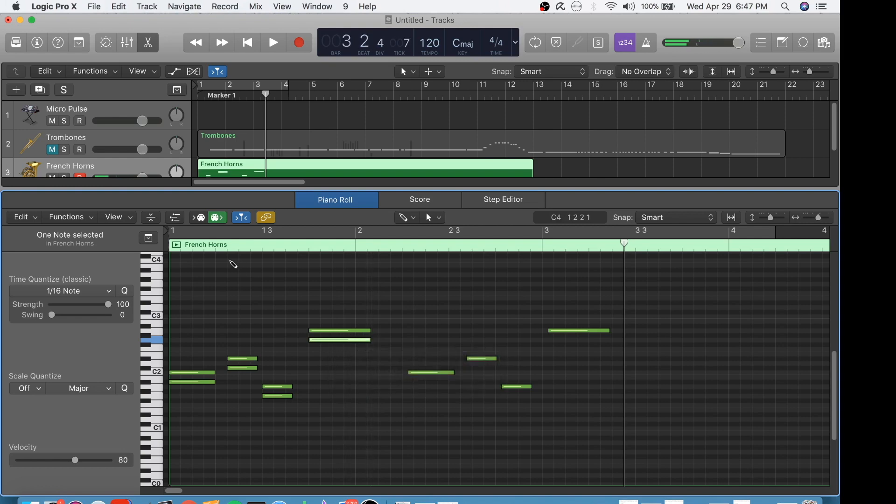
Step: Play back the two-voice phrase from bar 1, stop it, and return the playhead to 1 1 1 1
click(199, 100)
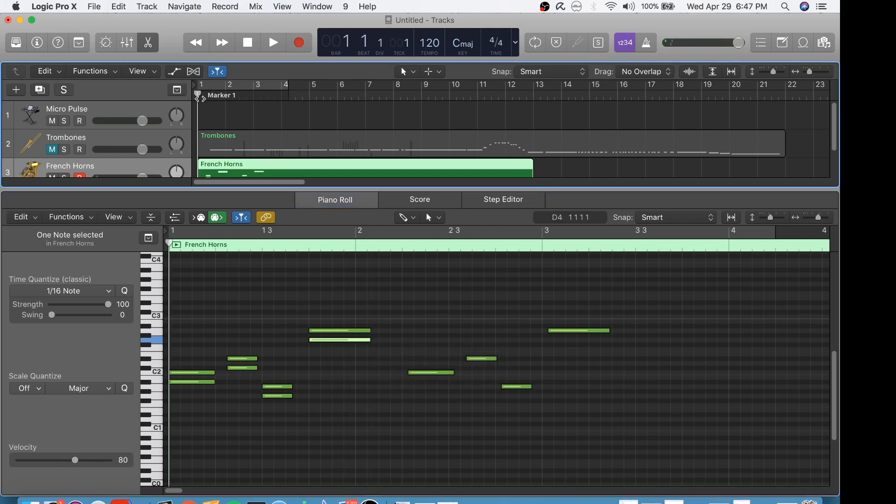
click(271, 38)
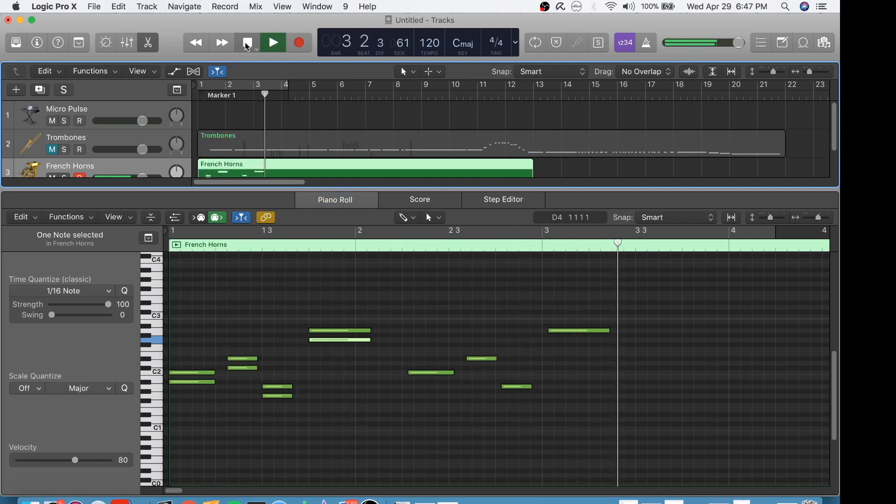
click(247, 45)
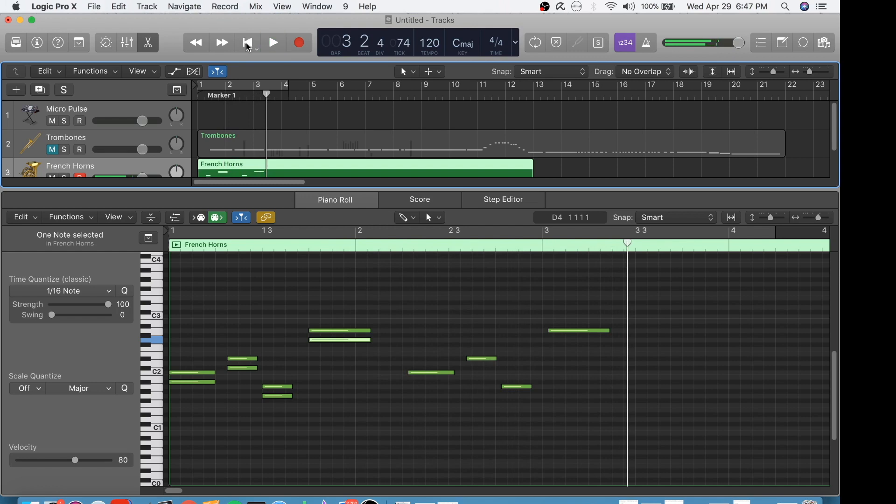
click(199, 88)
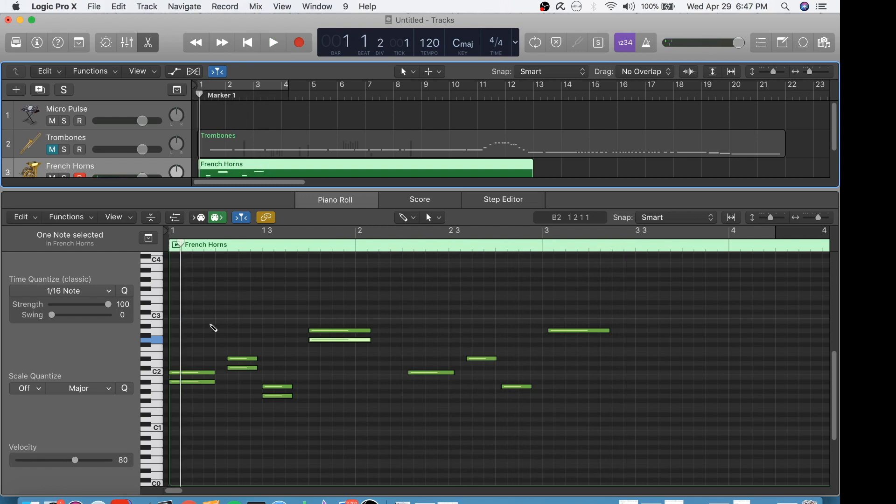
click(176, 243)
click(176, 244)
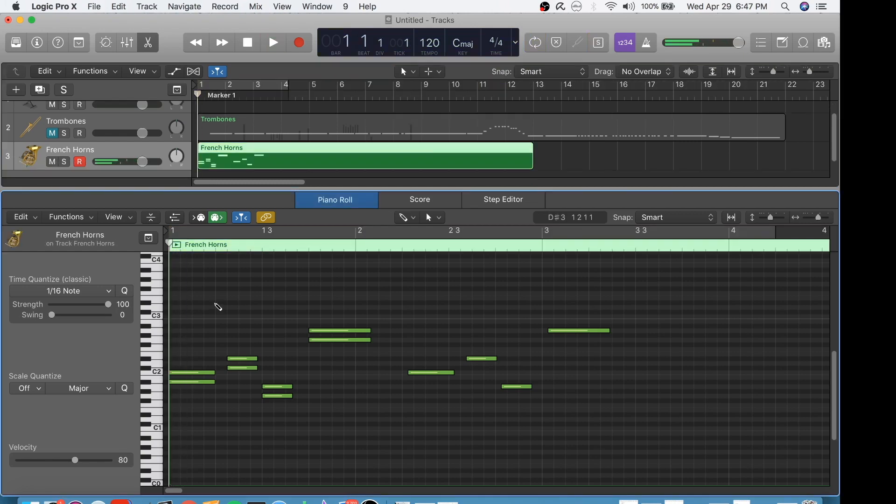
Step: Lower the harmony note under the first C2 to A1, deleting the stray G#1 note and auditioning both pitches
click(193, 373)
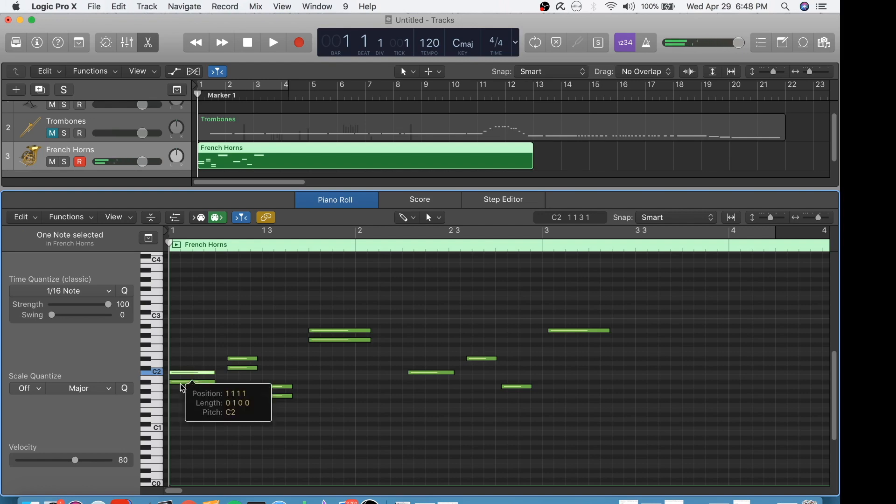
click(181, 383)
drag(190, 386, 189, 392)
click(188, 373)
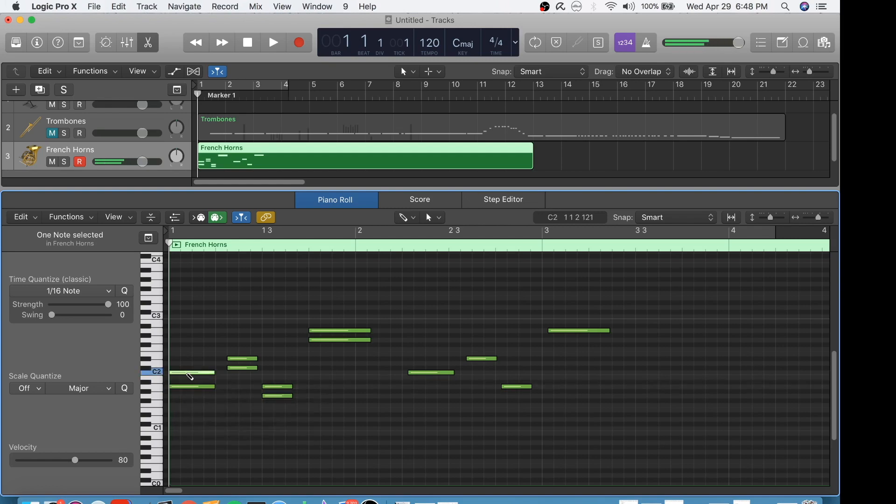
click(186, 391)
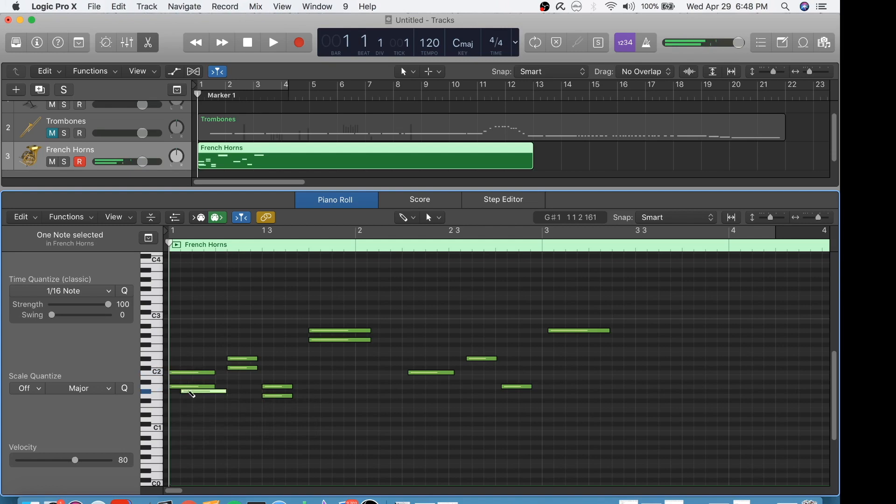
key(Delete)
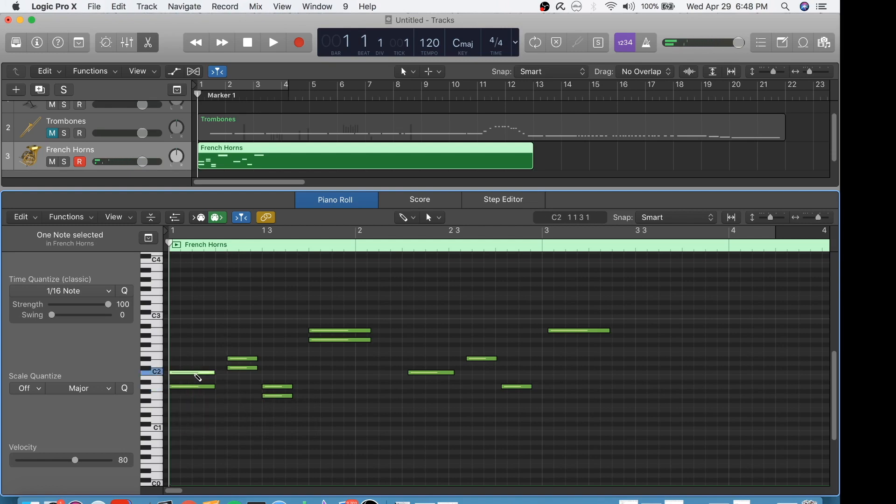
click(198, 388)
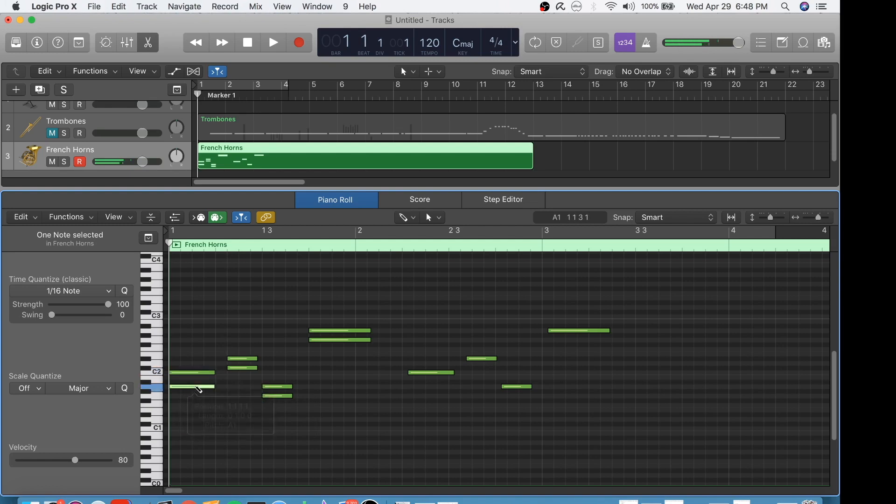
Step: Lower the harmony note under the first D#2 to A1, trying G1 along the way and auditioning it against the D#2
click(242, 359)
click(242, 368)
drag(243, 385, 241, 400)
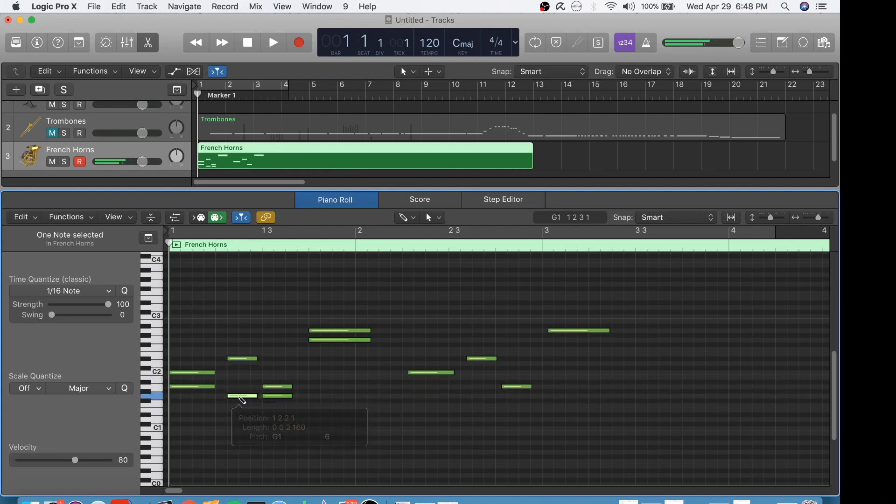
click(239, 359)
click(241, 397)
drag(242, 398, 243, 391)
click(240, 360)
click(242, 385)
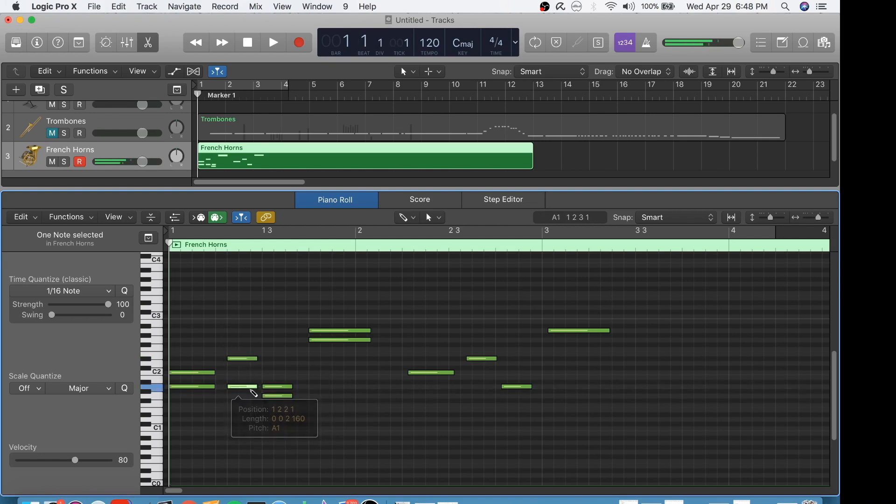
Step: Audition the two notes on beat 3 of bar 1 and raise the lower one from G1 to C#2
mouse_move(282, 388)
mouse_down()
mouse_move(290, 391)
mouse_move(281, 390)
mouse_up()
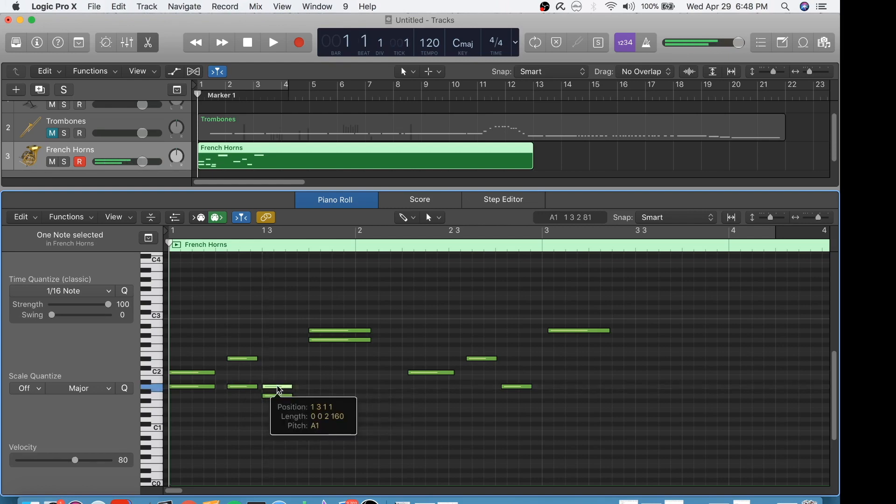
click(276, 396)
drag(278, 398, 279, 370)
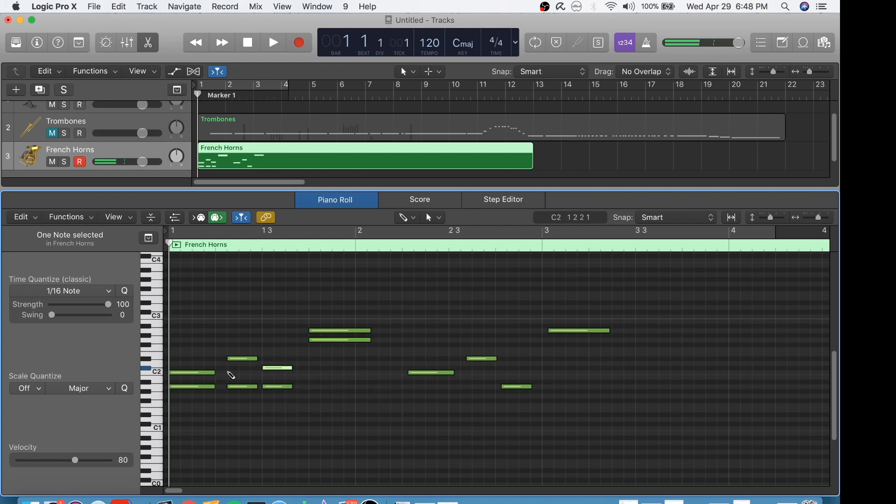
Step: Lower the harmony note under the first A2 to E2 and play the phrase back from bar 1
drag(354, 341, 353, 345)
click(353, 331)
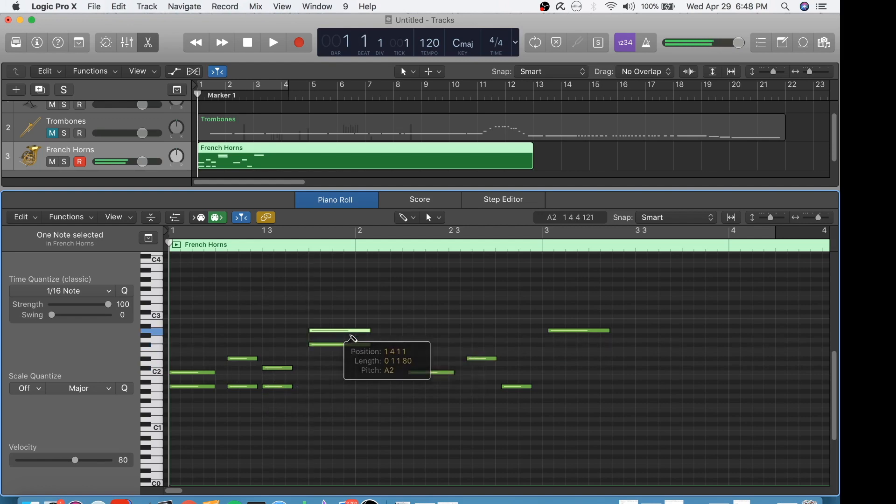
drag(348, 345, 347, 357)
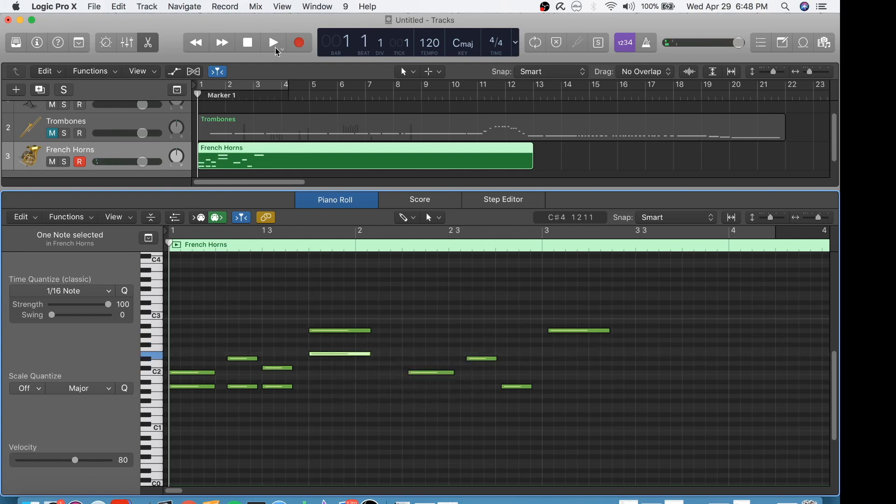
click(276, 50)
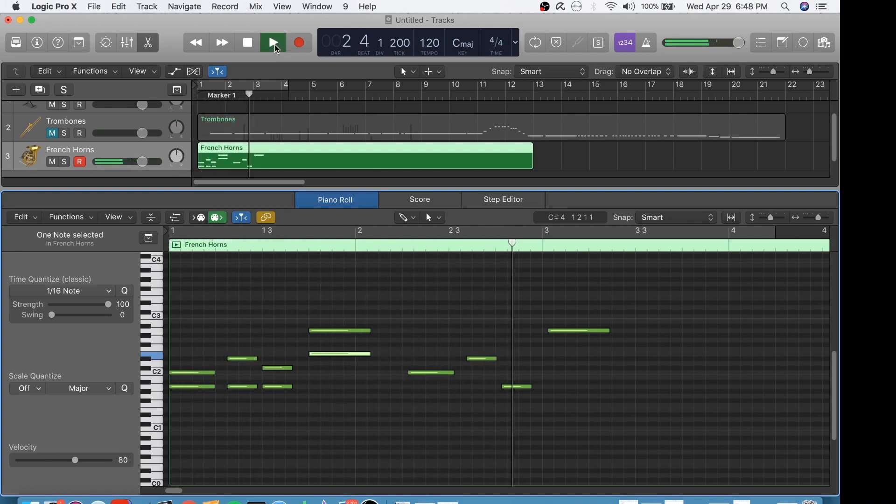
click(248, 44)
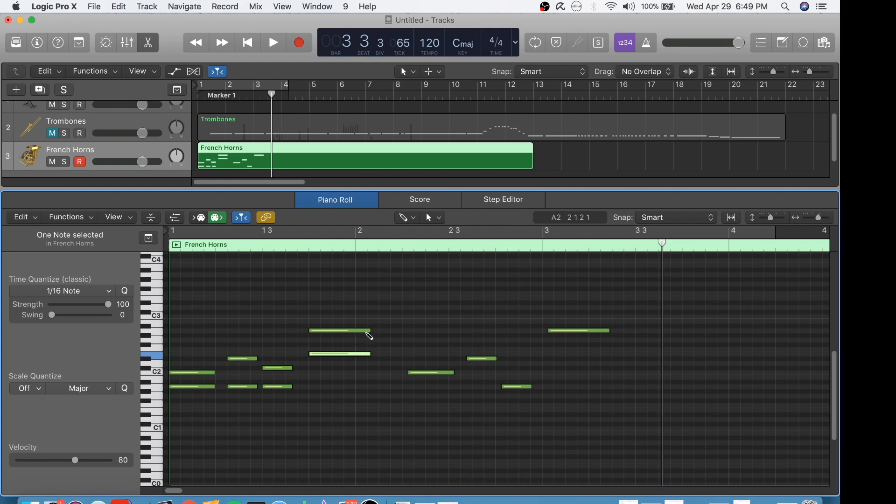
Step: Shorten the first A2 note to about half its length and add F#1 and D#1 notes under the first D#2
drag(368, 331, 339, 331)
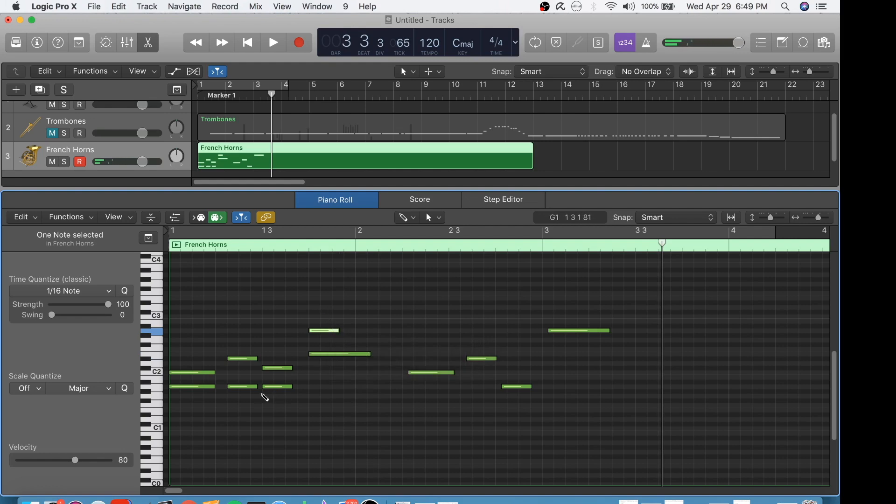
click(236, 401)
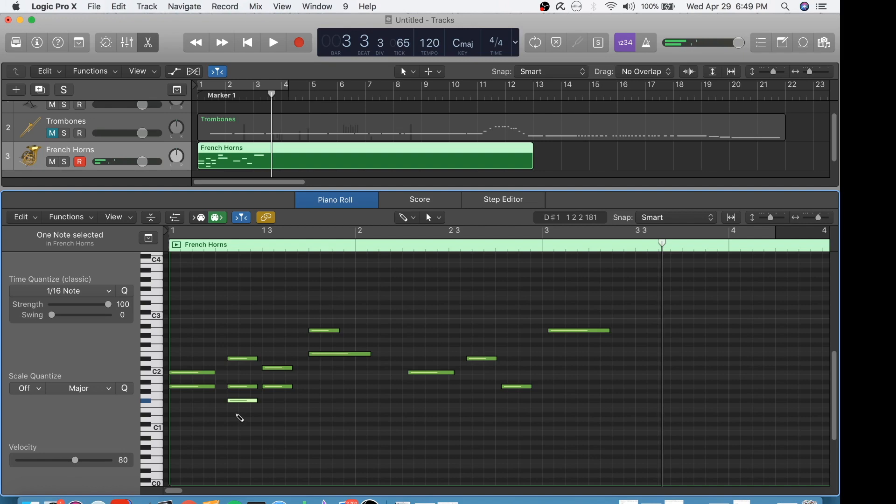
click(237, 415)
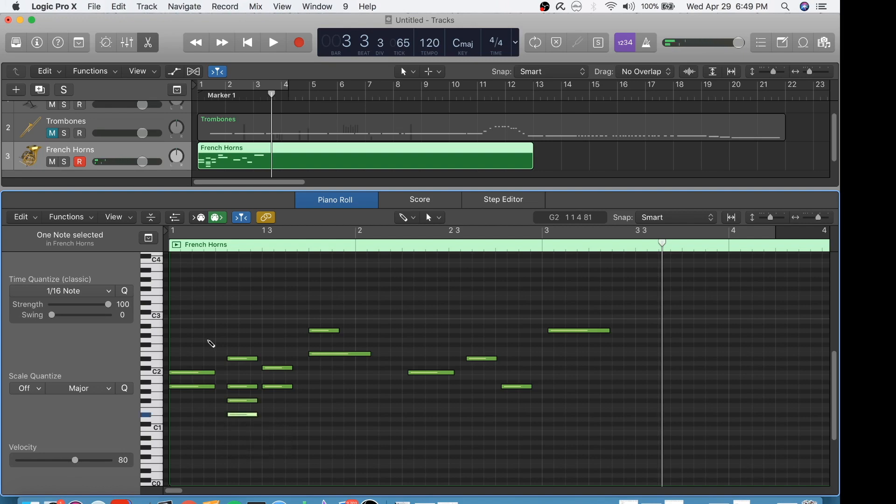
Step: Add an F1 note at the start of bar 1 under the first C2 and A1, and play the phrase back from bar 1
click(195, 400)
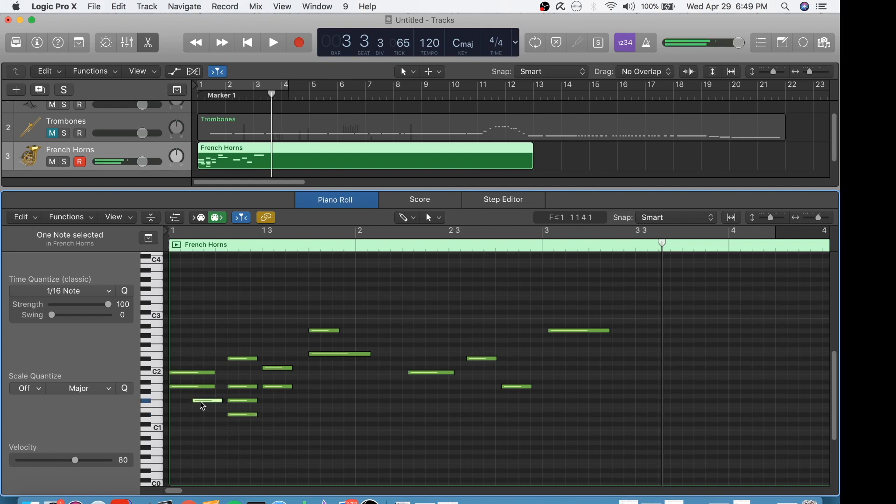
drag(202, 402, 179, 407)
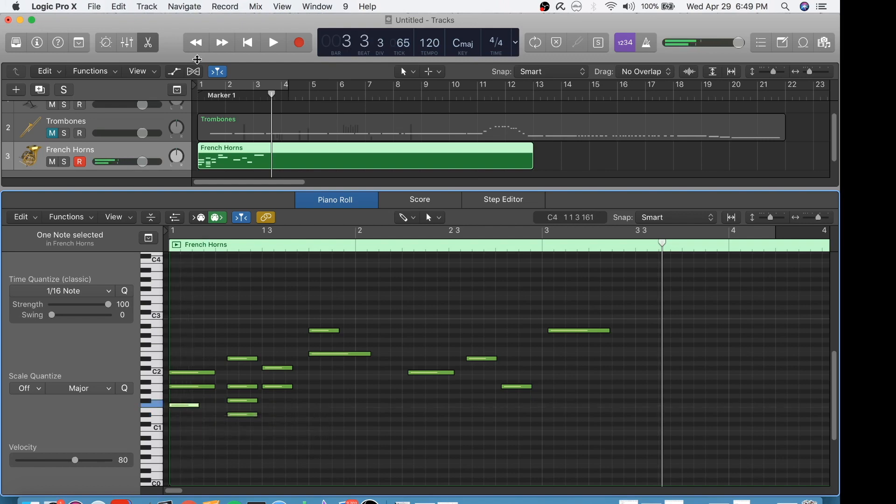
click(245, 47)
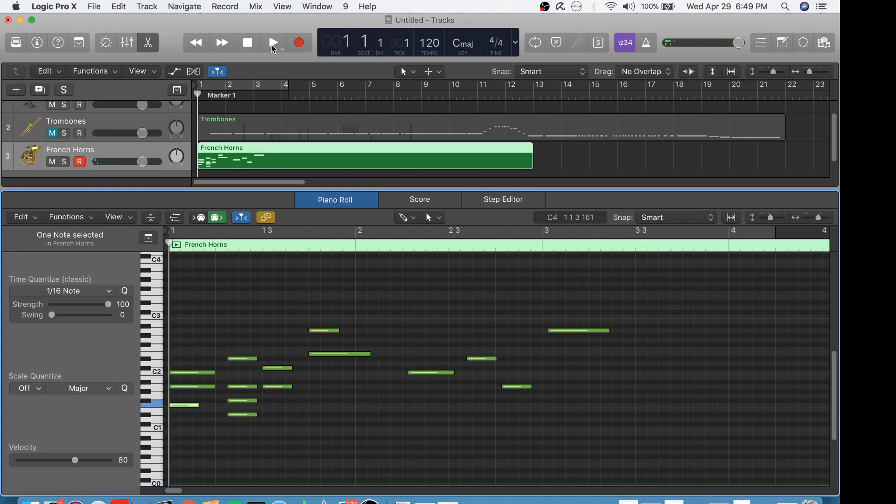
key(space)
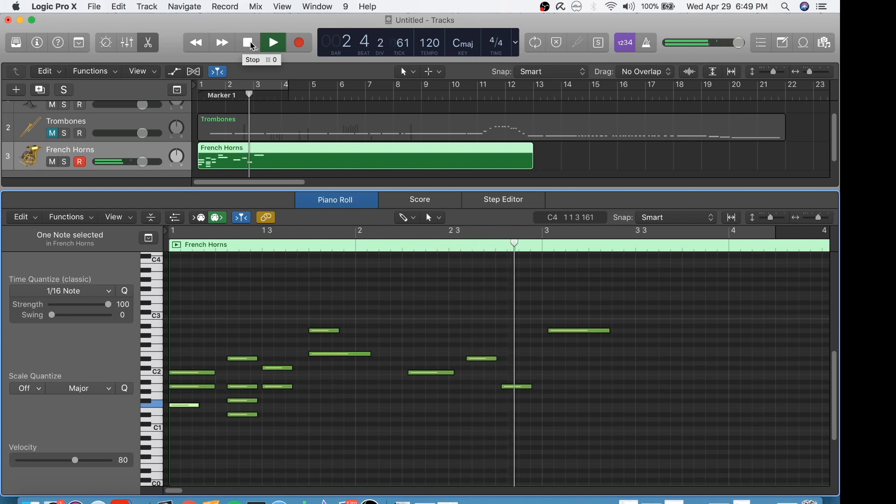
click(251, 44)
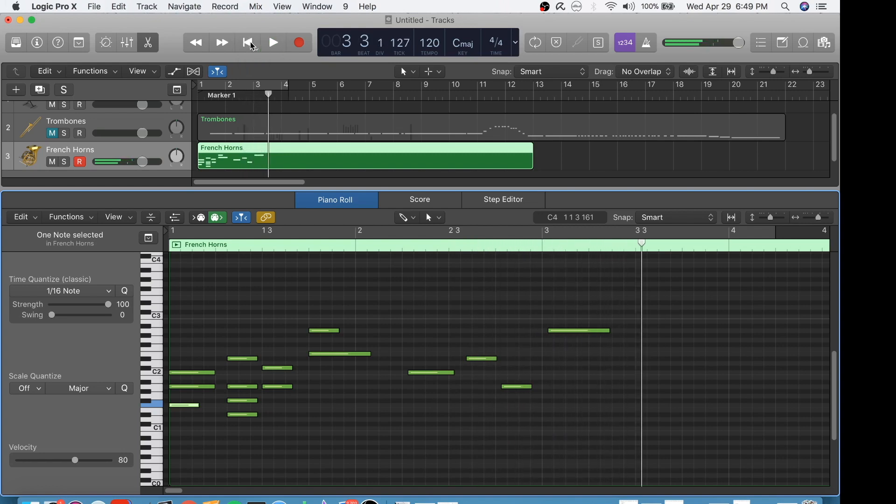